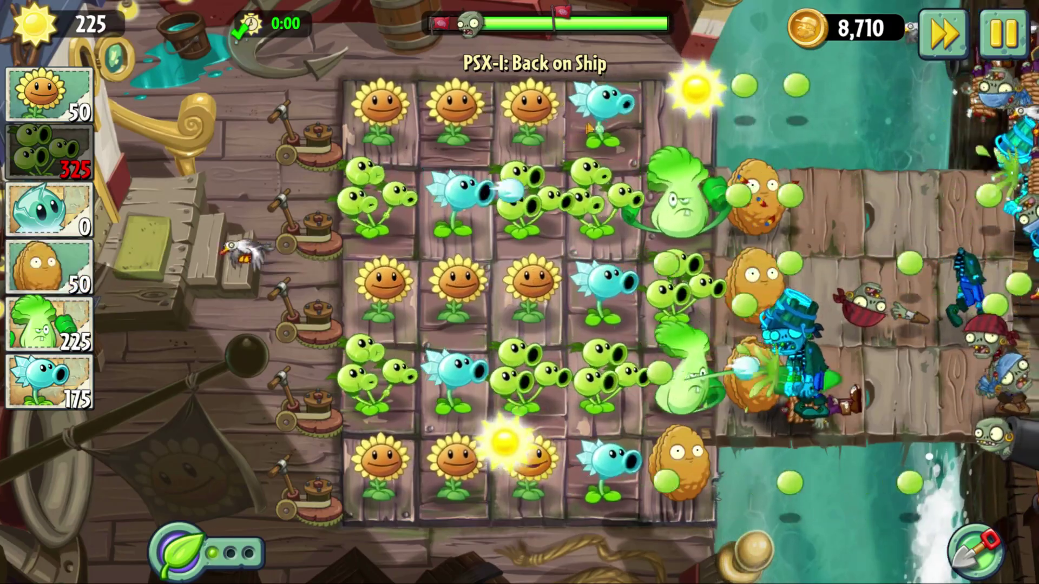
Collect the two loose suns and plant a Wall-nut in the fifth column of the top lane.
click(696, 87)
click(501, 474)
drag(49, 266, 676, 109)
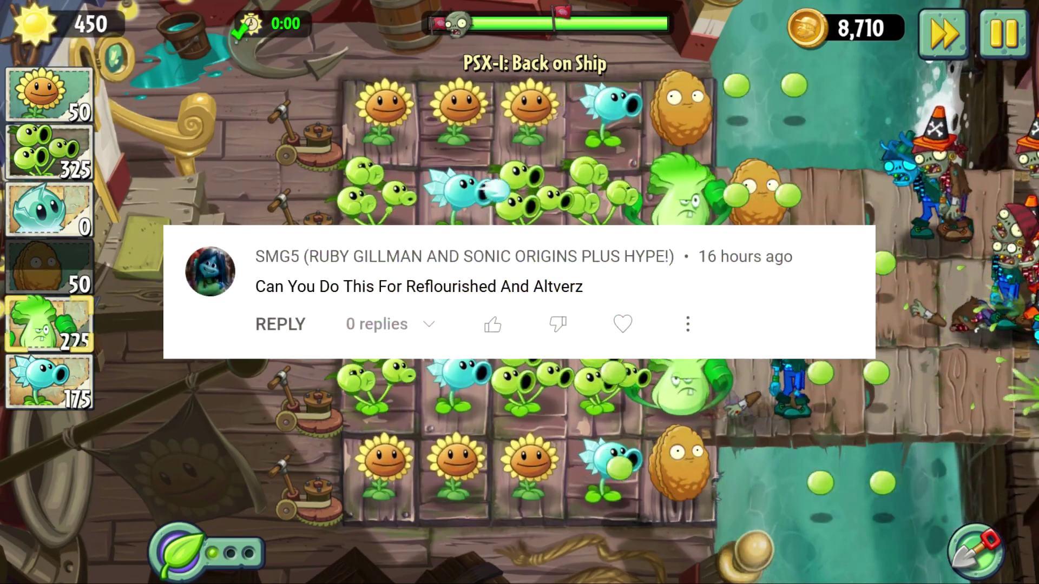
Plant a Bonk Choy in the sixth column of the fourth lane and an Iceberg Lettuce against the second lane's zombies.
click(736, 399)
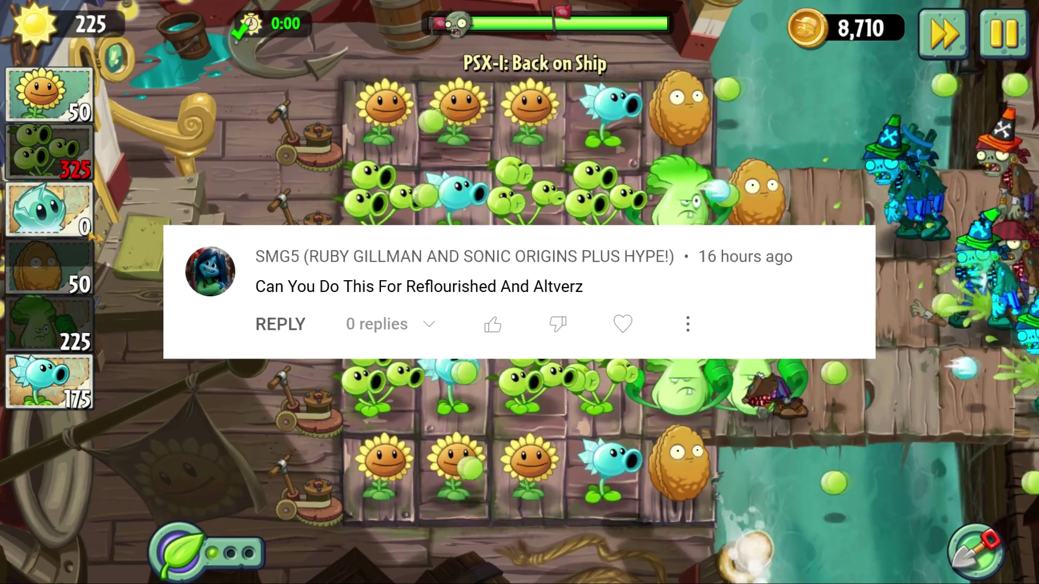
click(76, 211)
click(888, 209)
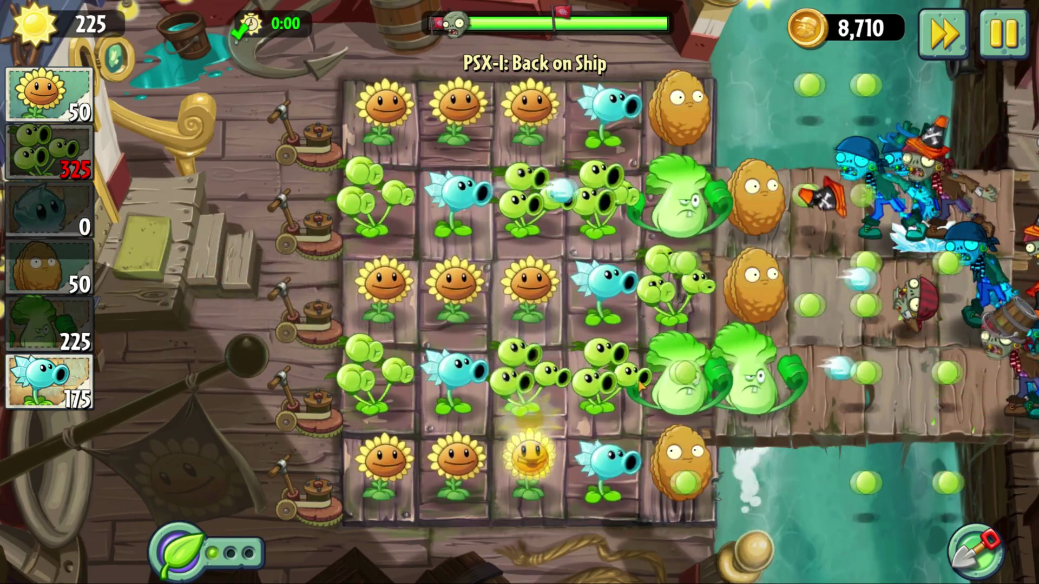
Collect the suns produced by the sunflowers and falling across the lawn.
click(513, 373)
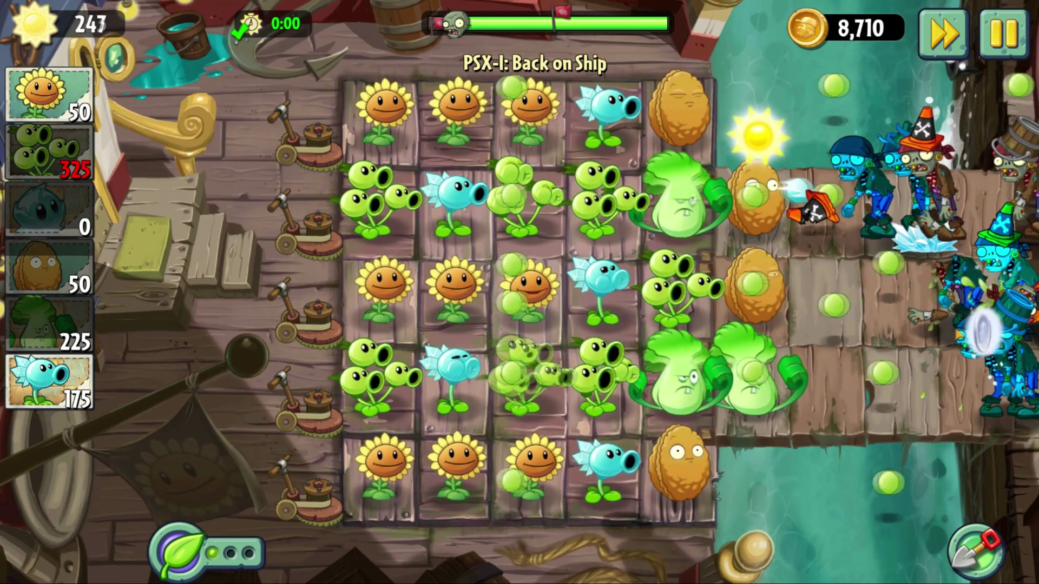
click(763, 208)
click(540, 209)
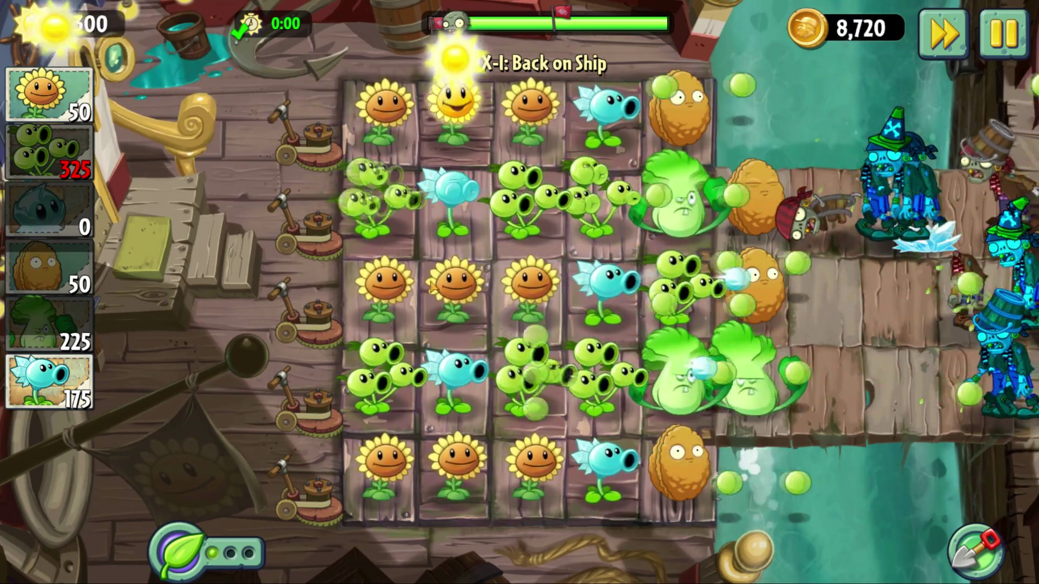
click(454, 51)
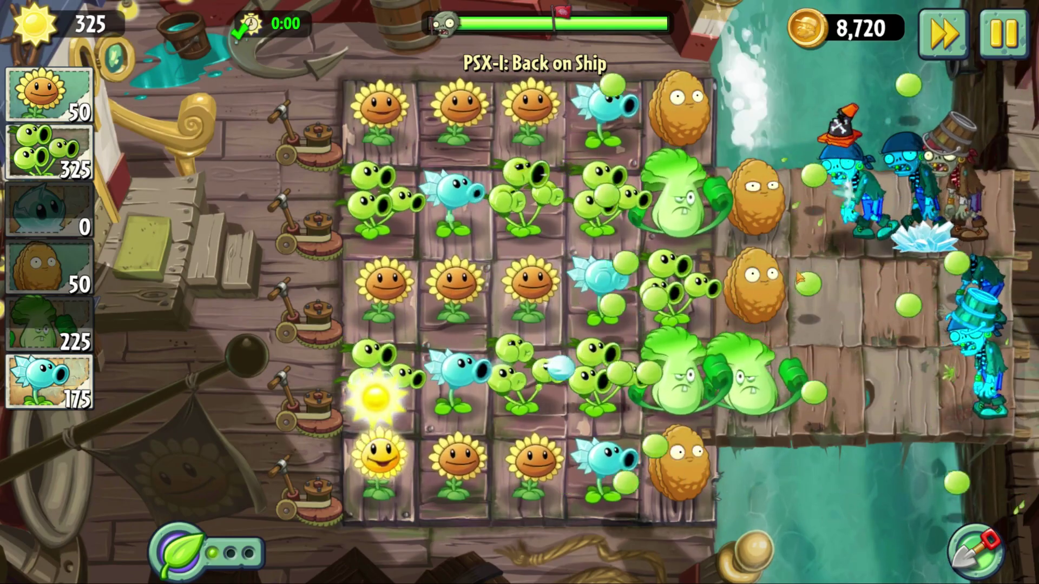
click(352, 476)
click(379, 58)
click(454, 225)
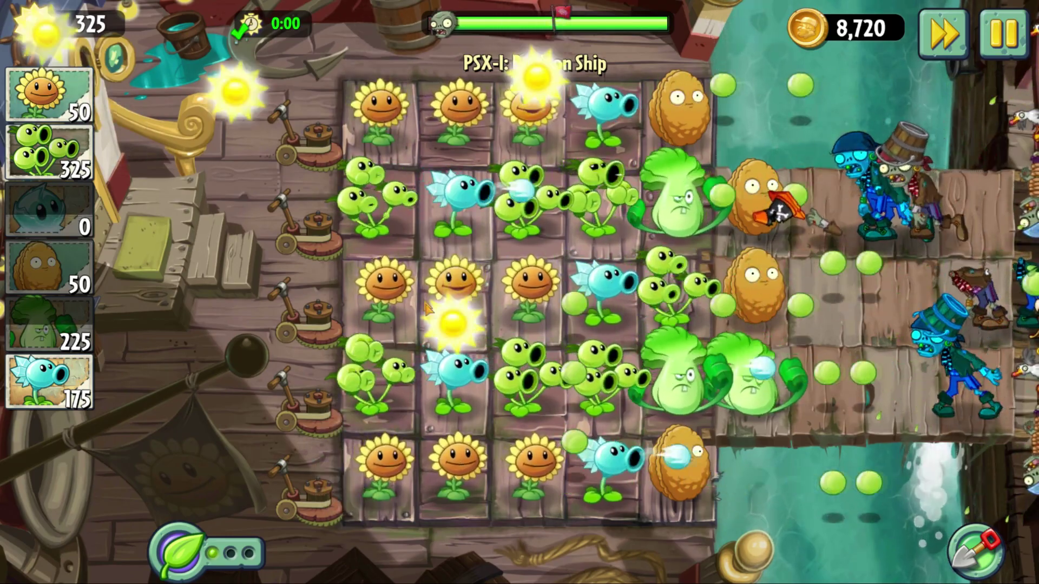
click(537, 145)
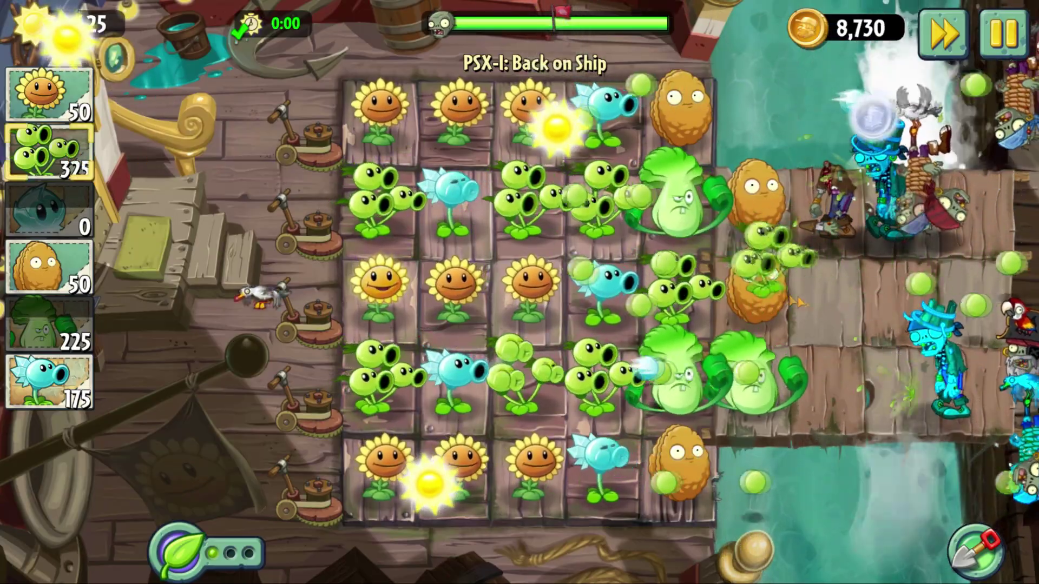
Plant a Threepeater in the third lane and a Wall-nut in the fourth lane, both in the seventh column, collecting loose suns.
click(49, 151)
click(828, 293)
click(557, 169)
click(430, 482)
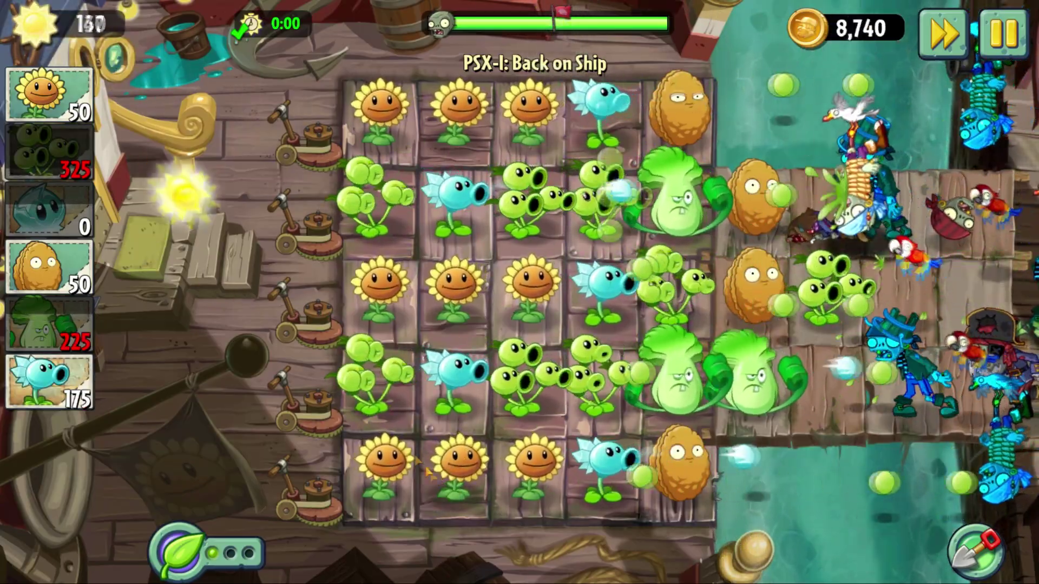
click(49, 265)
click(831, 373)
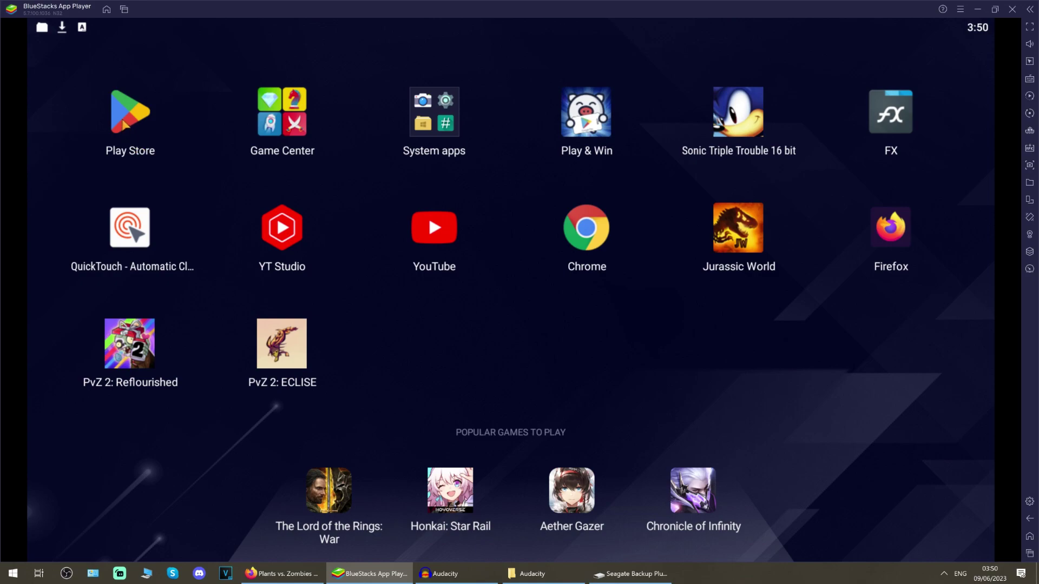
Search the Play Store for "fx file explorer".
click(130, 112)
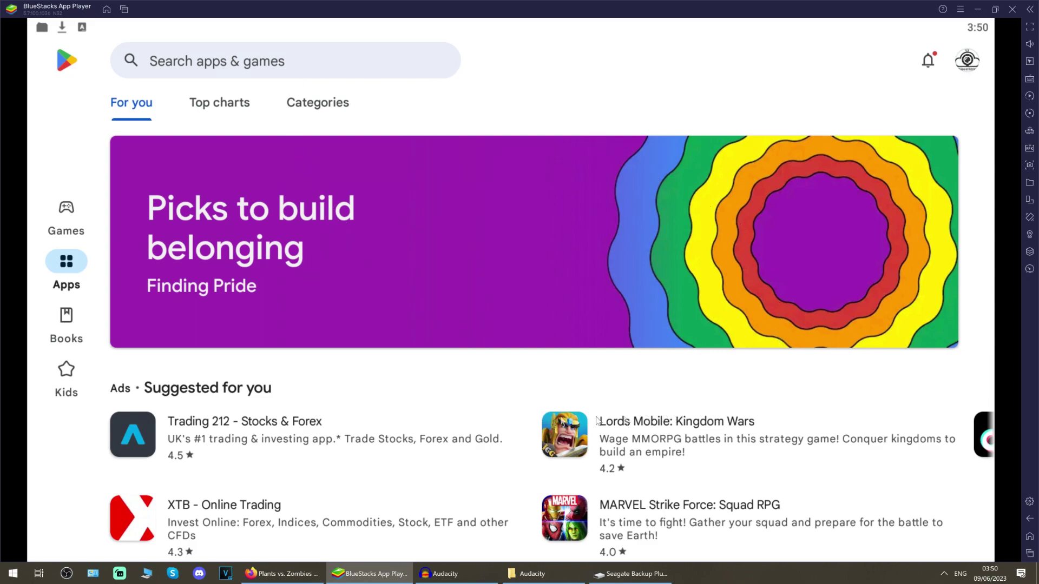
click(259, 66)
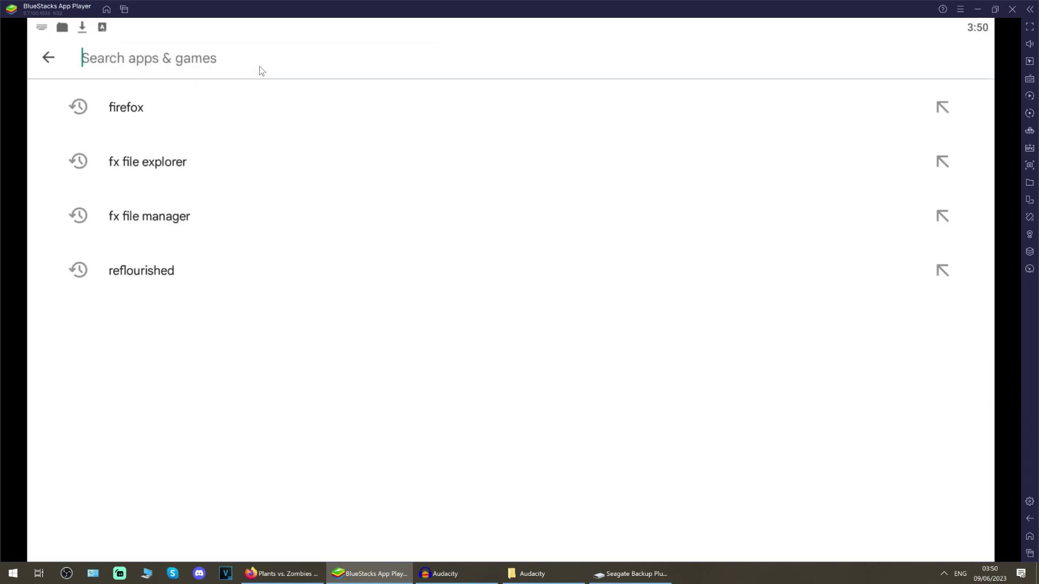
text(fx fi)
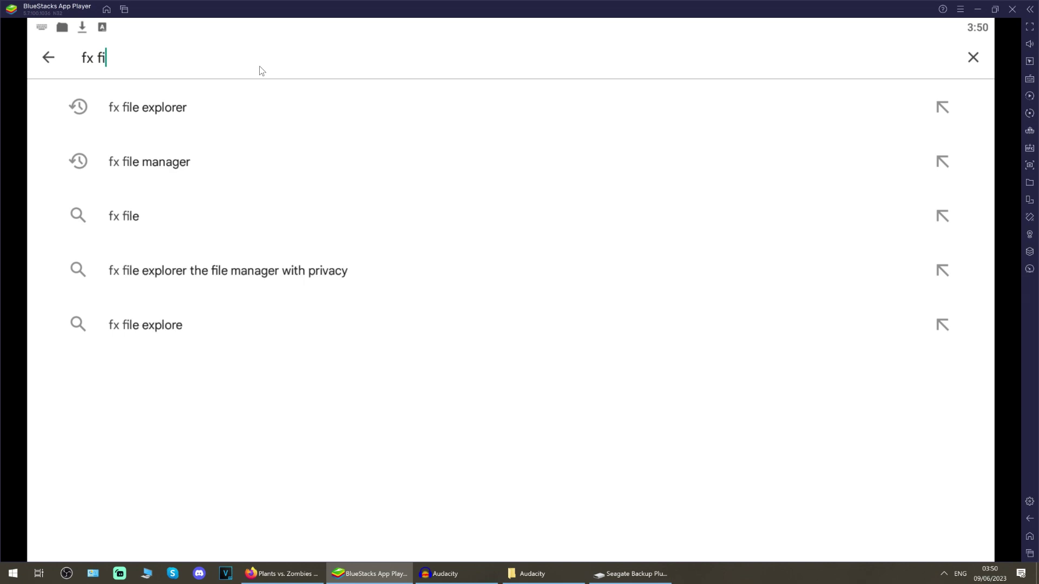
text(le explorer)
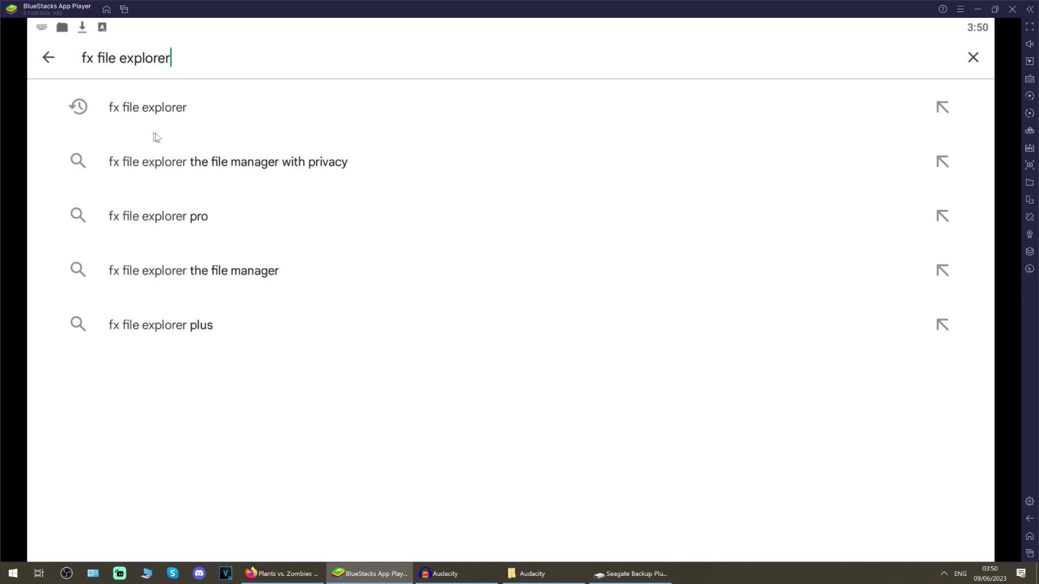
click(162, 115)
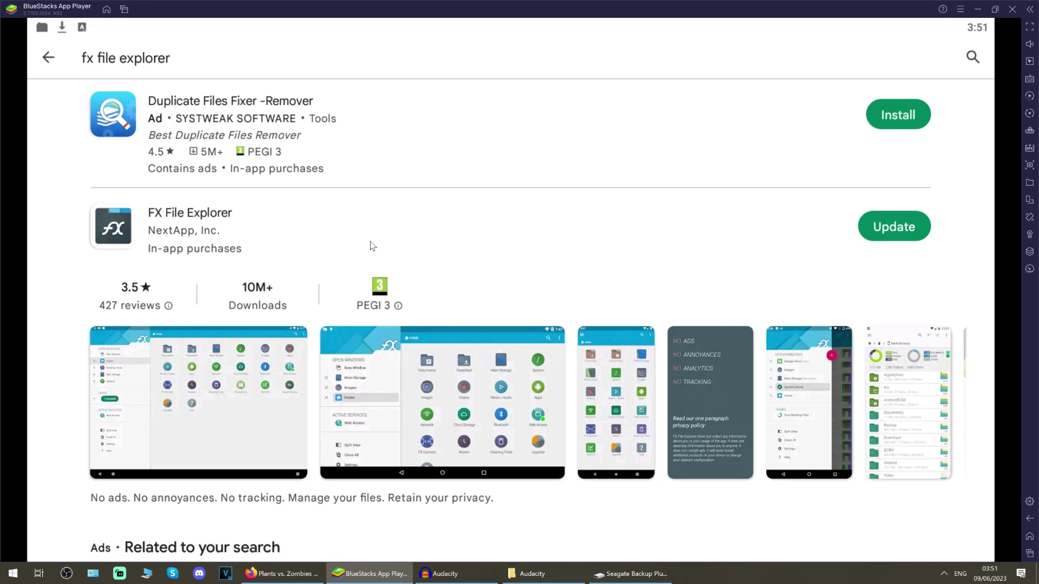
Switch to Chrome and download main.675.com.ea.game.pvz2_auz.obb from the Alternate UniverZ 1.6 Drive folder, accepting the virus-scan warning and checking its progress.
click(107, 9)
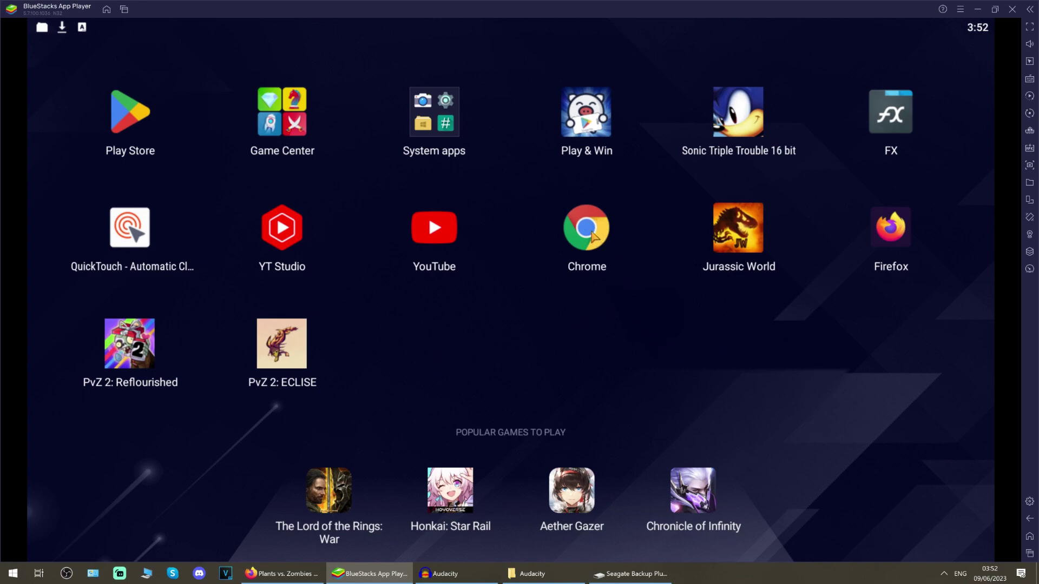
click(590, 231)
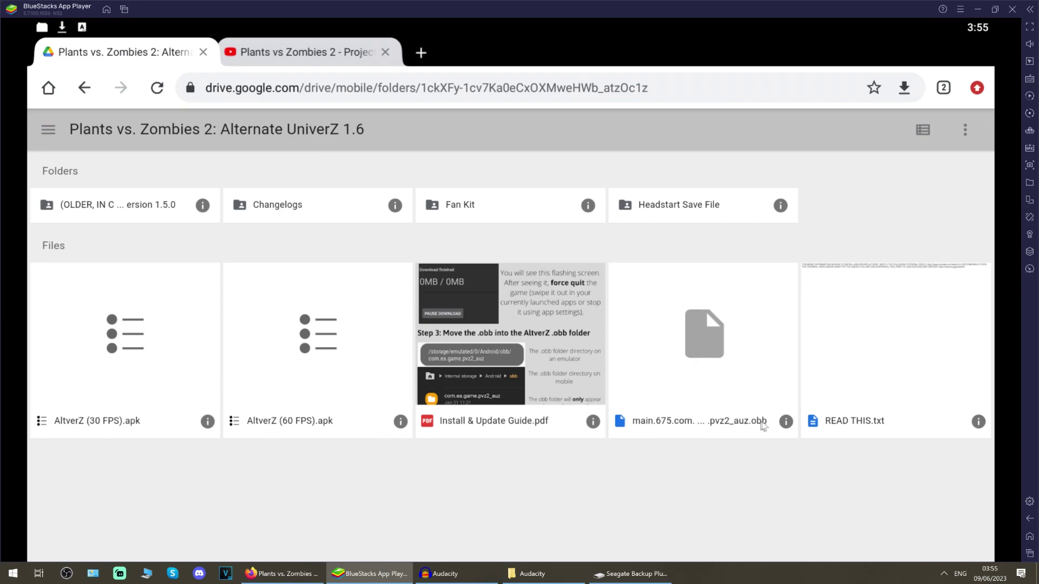
click(704, 362)
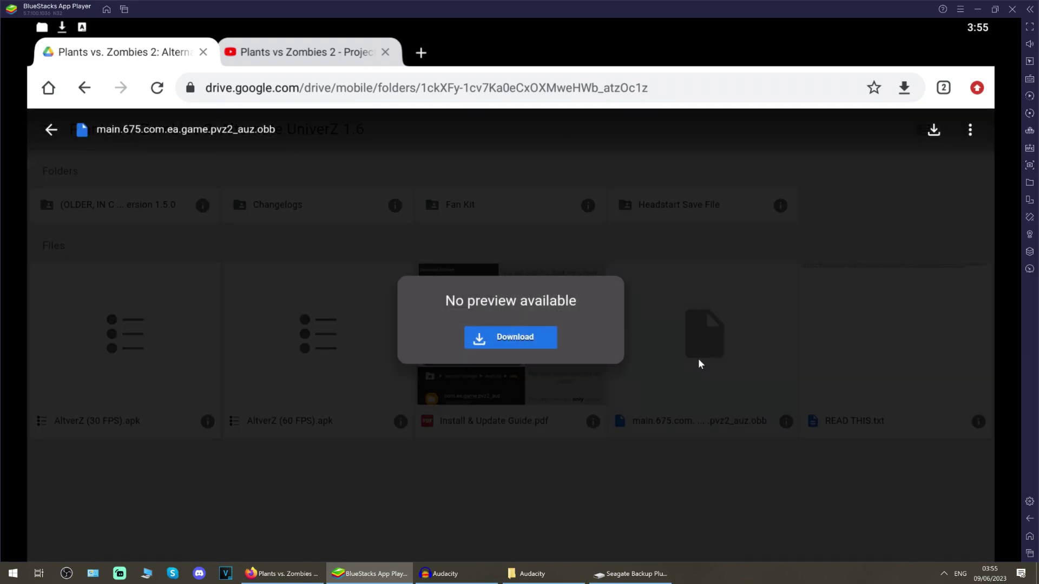
click(515, 339)
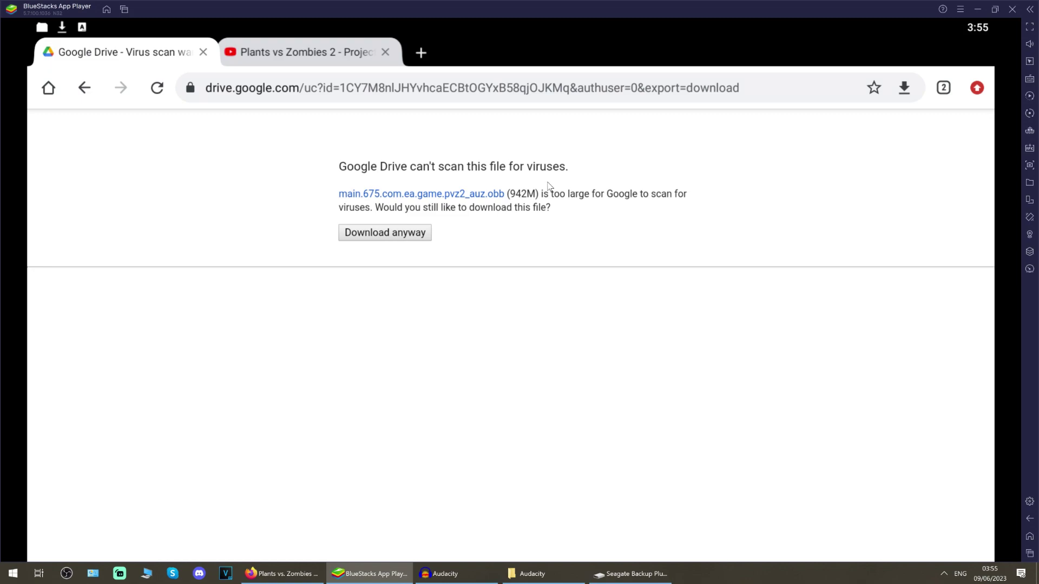
click(402, 238)
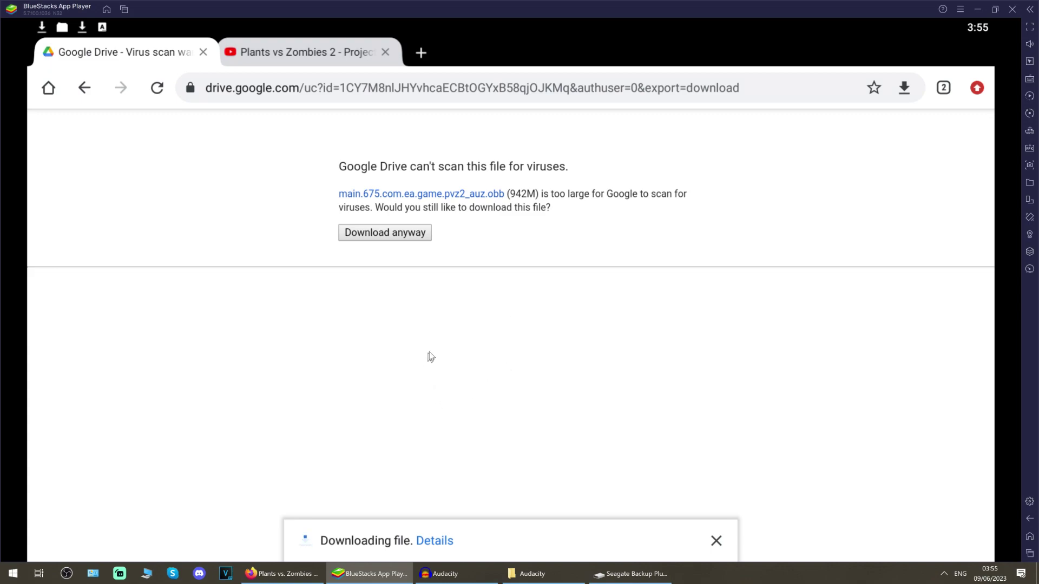
click(437, 542)
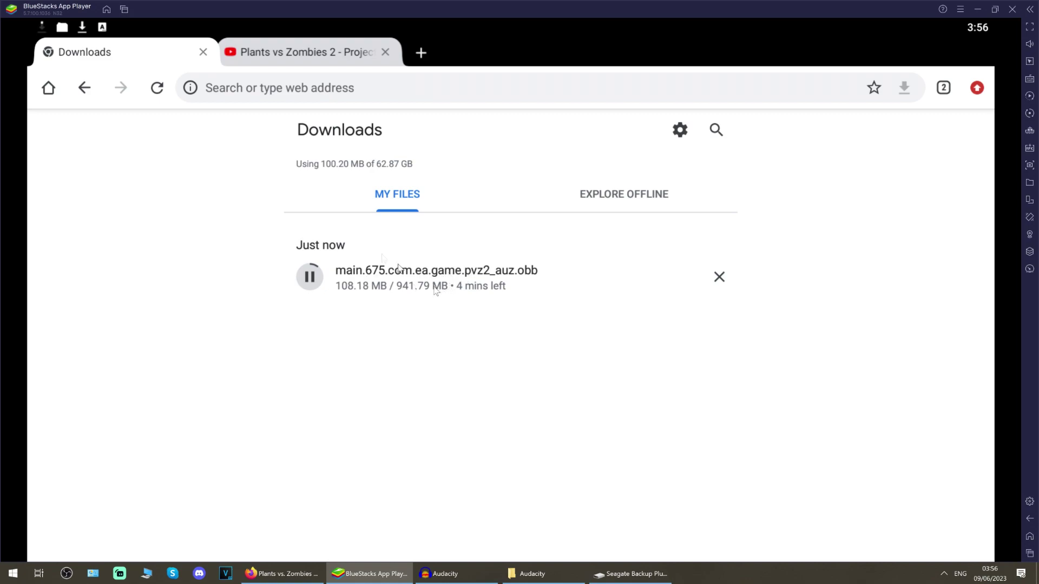
Return to the Drive folder, download AltverZ (60 FPS).apk despite the warning, and show the download details.
click(85, 91)
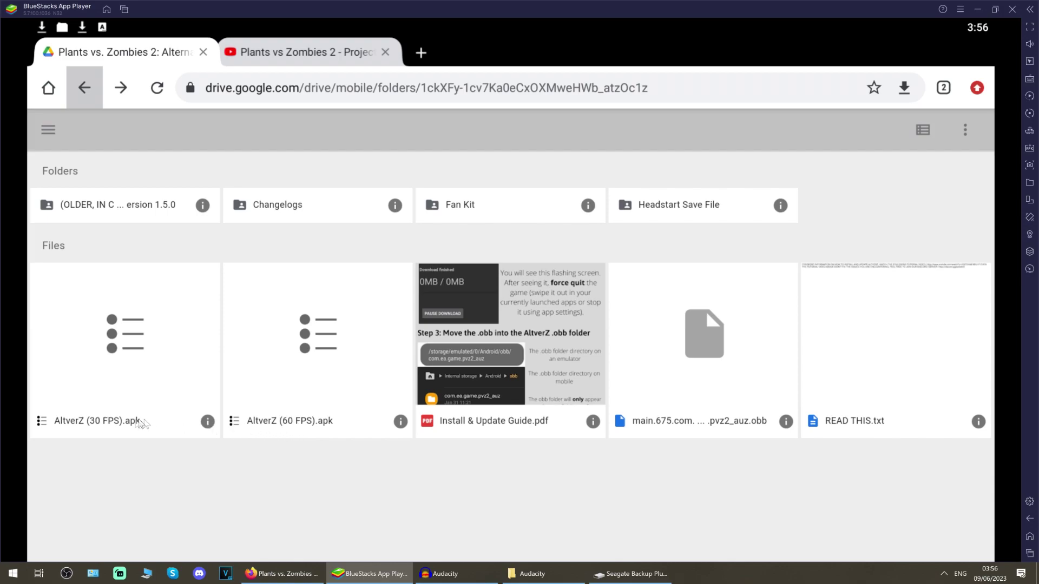
click(307, 367)
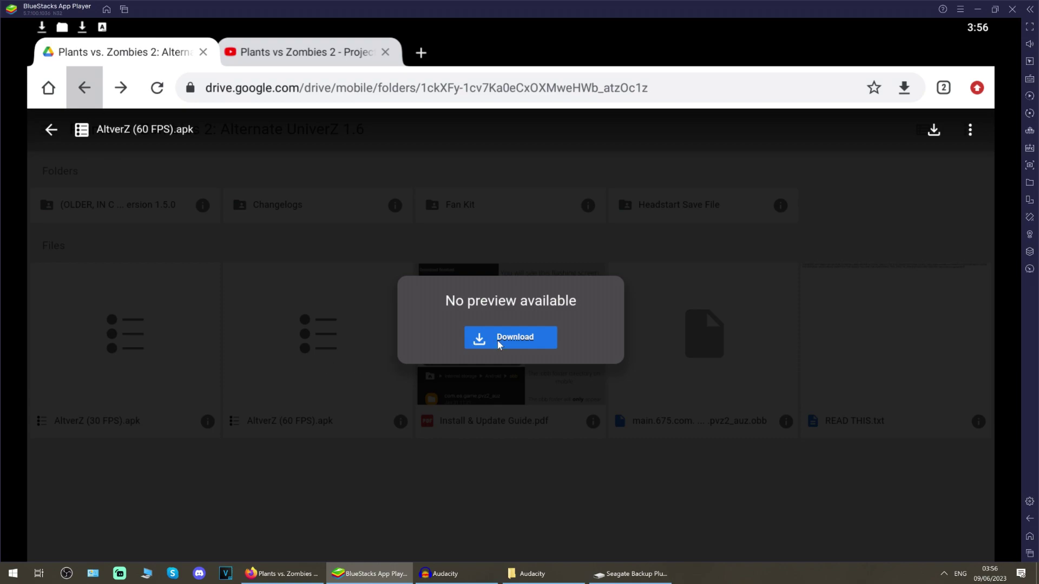
click(518, 341)
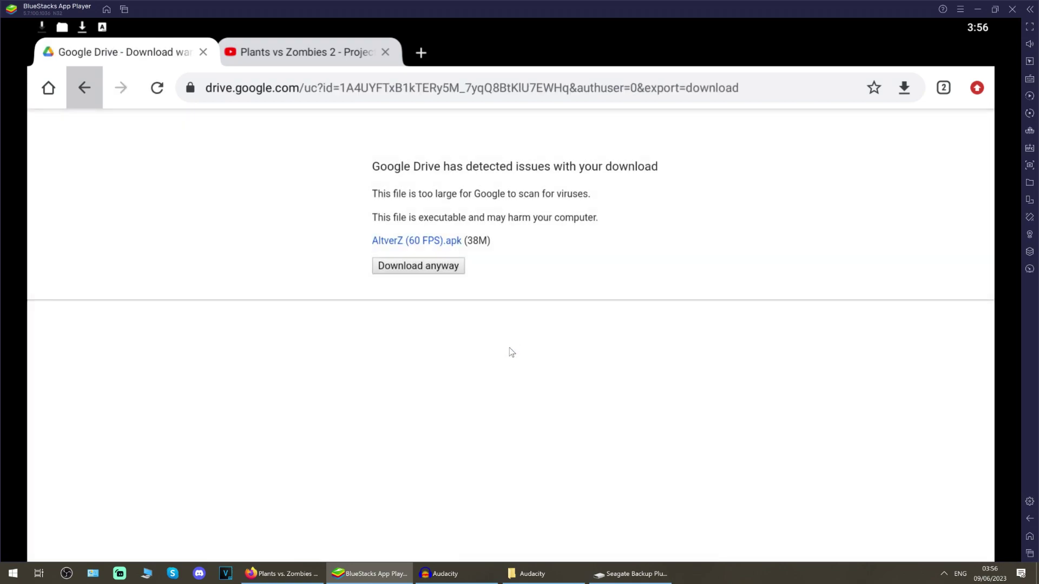
click(427, 268)
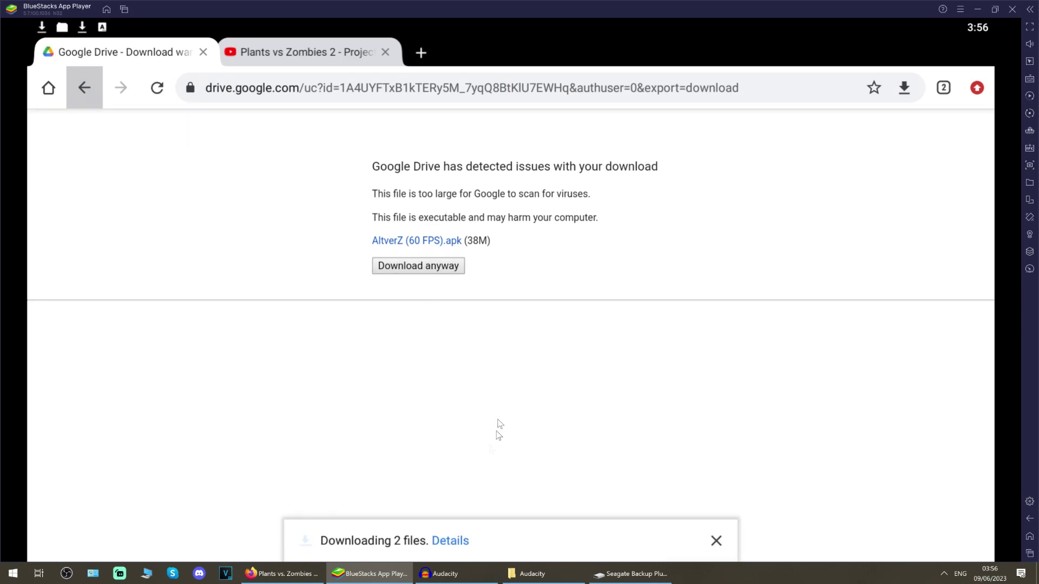
click(451, 541)
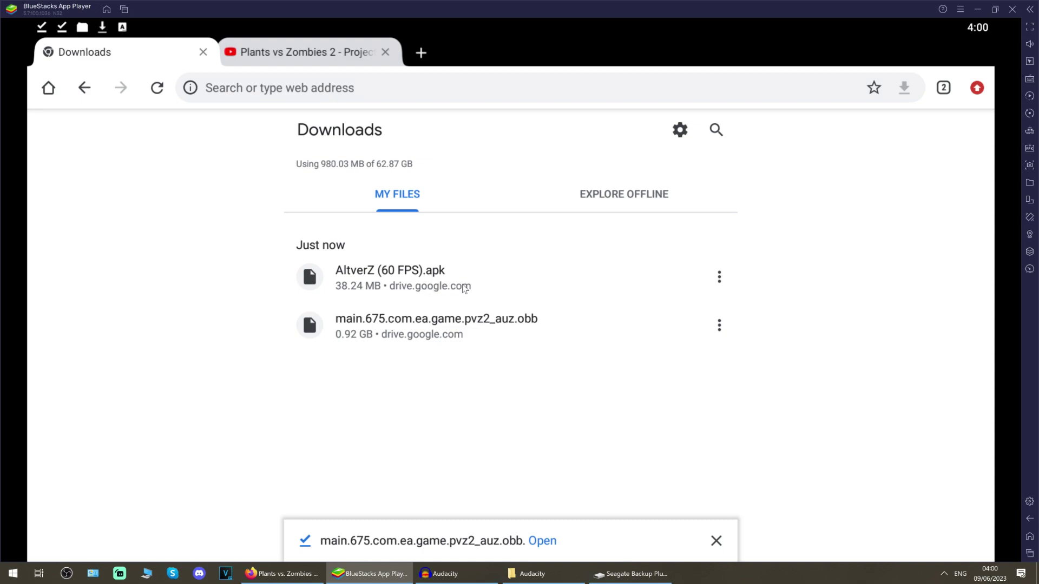
Switch to FX File Explorer and install AltverZ (60 FPS).apk from the Download folder in Main Storage.
click(106, 10)
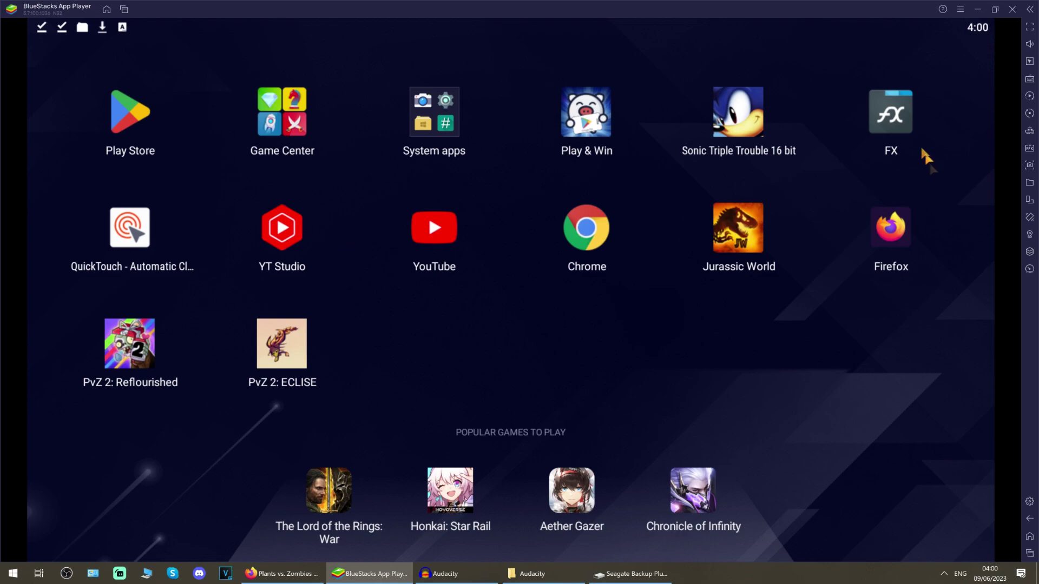
click(897, 128)
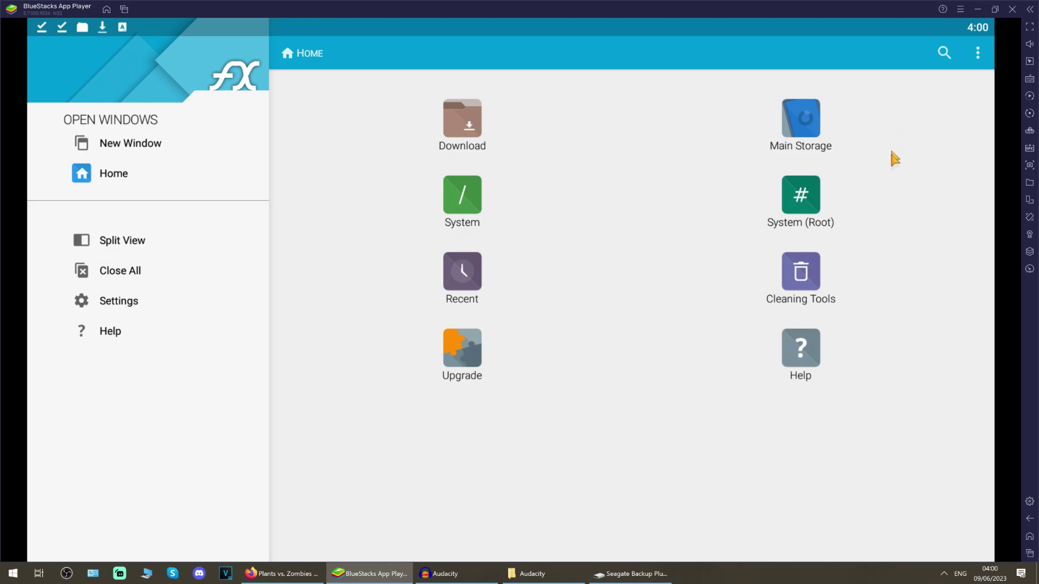
click(811, 126)
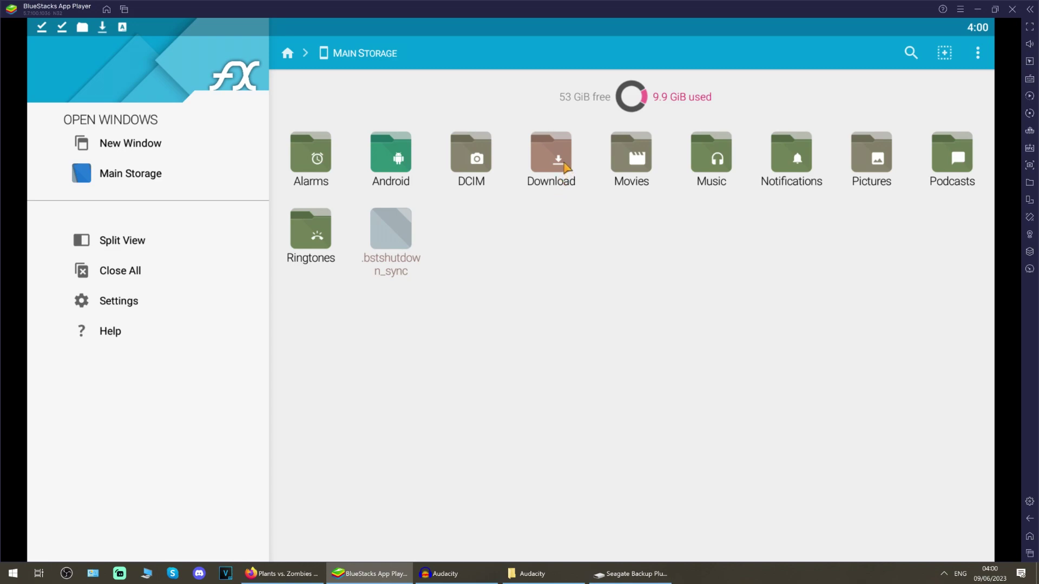
click(565, 167)
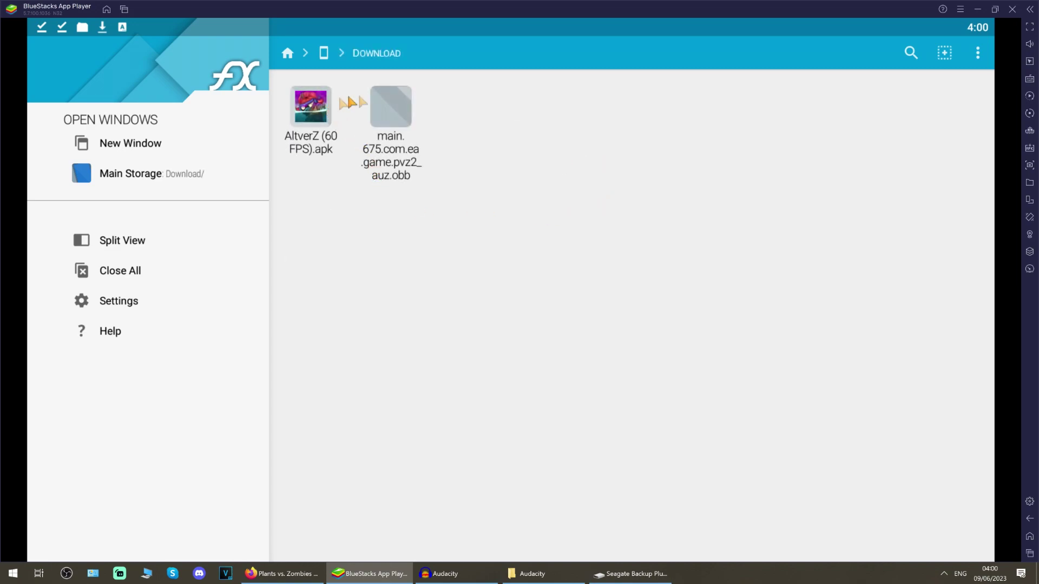
click(325, 135)
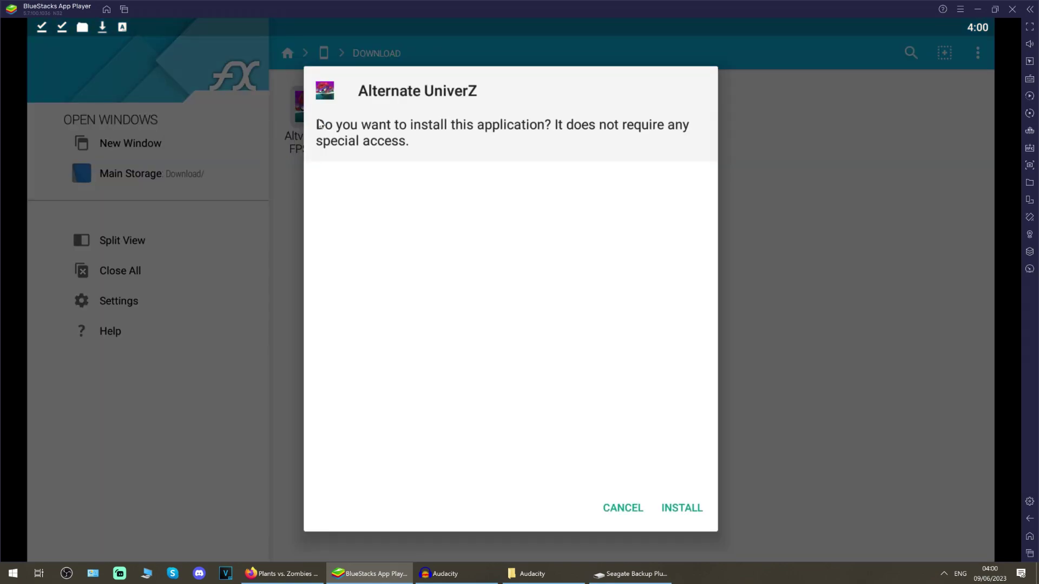
click(681, 511)
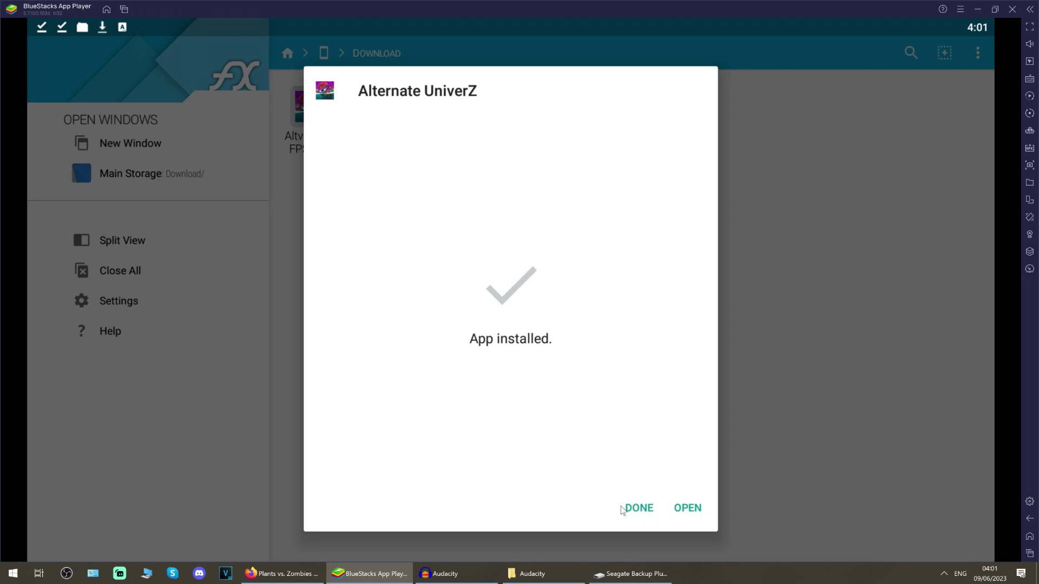
Launch the installed Alternate UniverZ app once and force it to quit from the recent apps.
click(688, 509)
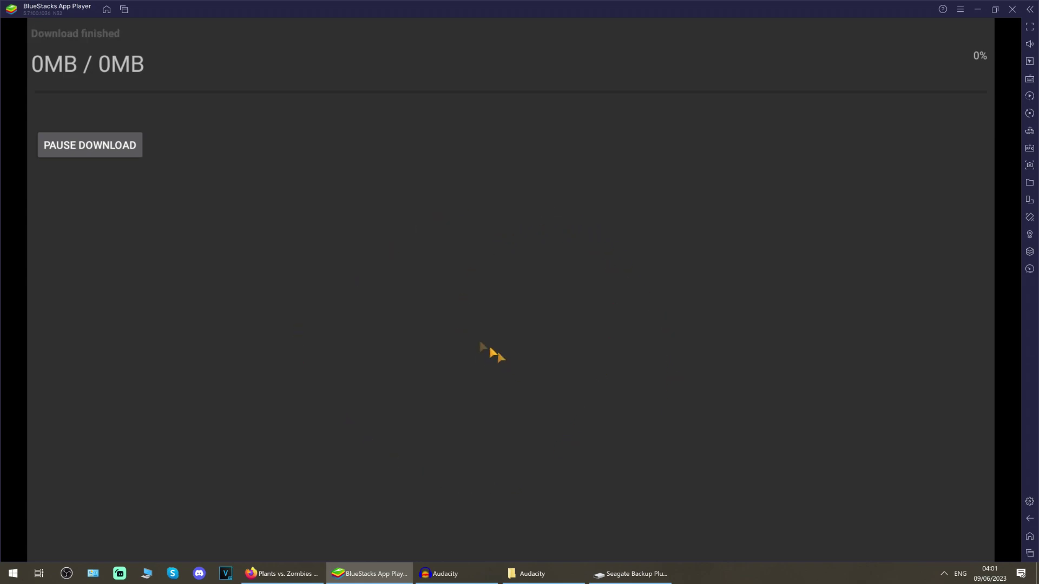
click(124, 10)
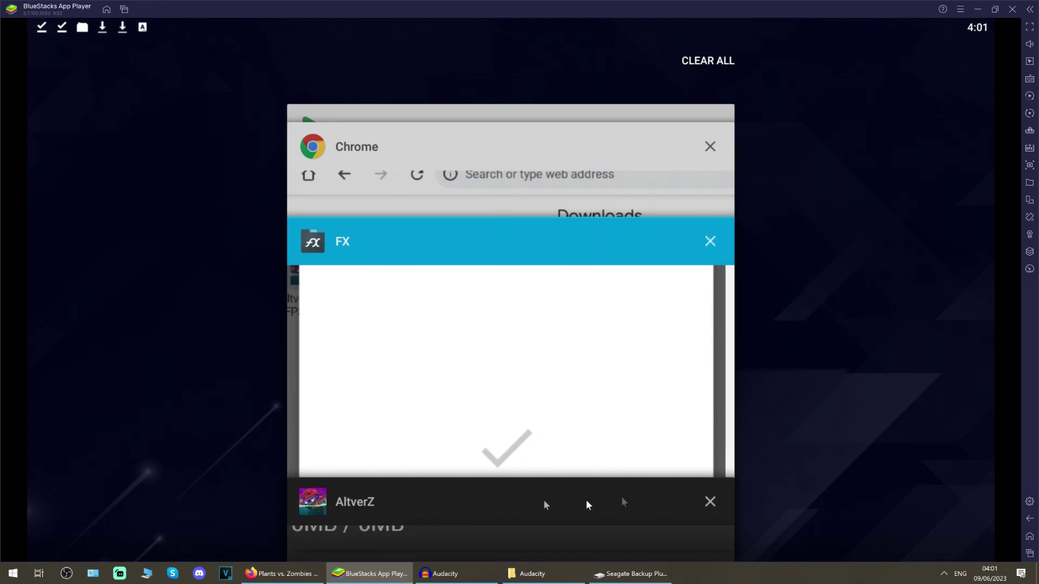
click(709, 502)
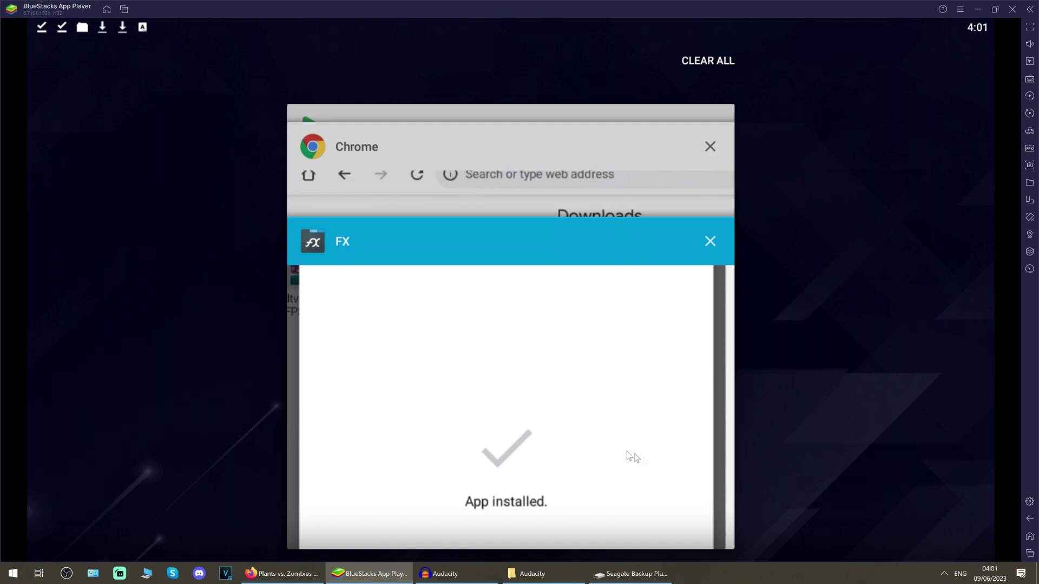
Return to FX File Explorer and cut main.675.com.ea.game.pvz2_auz.obb from the Download folder.
click(536, 401)
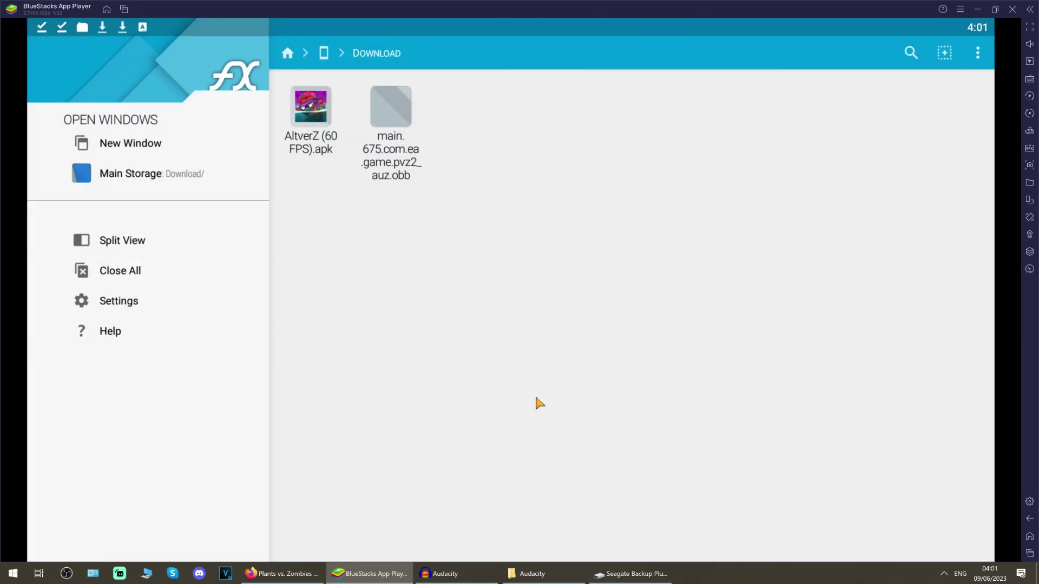
click(400, 120)
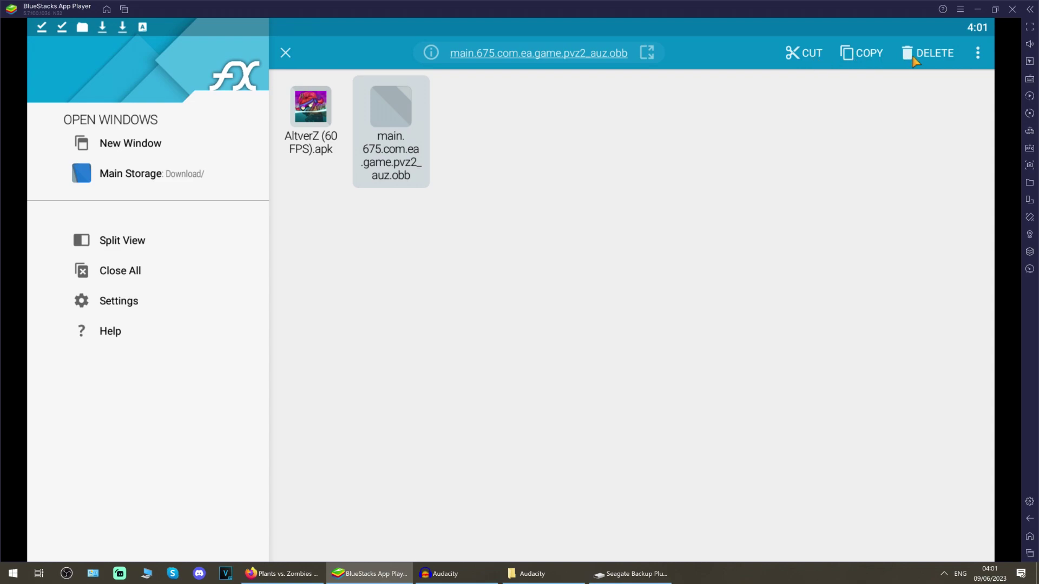
click(812, 60)
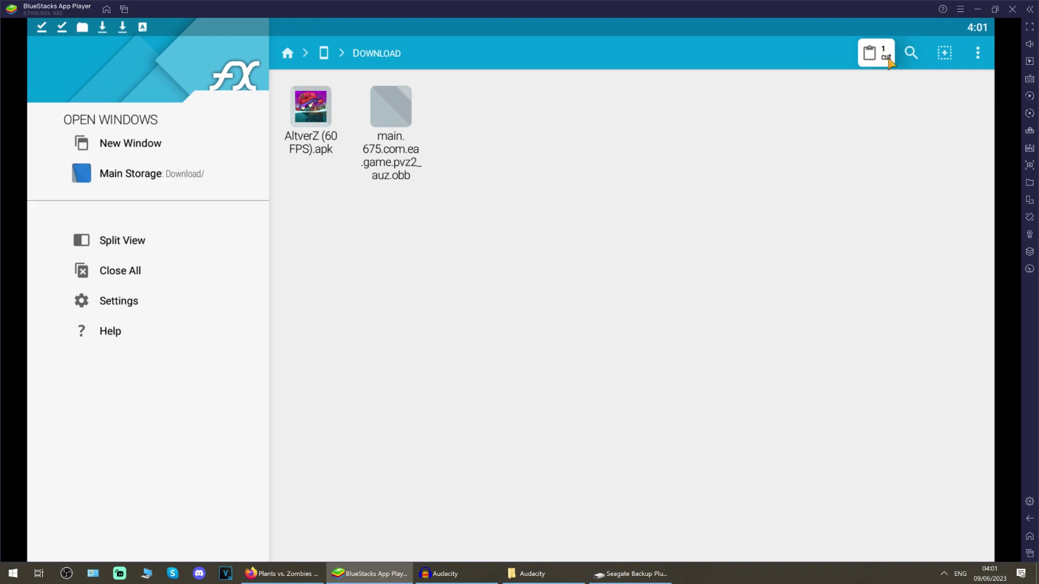
Paste the cut OBB file into Android/obb/com.ea.game.pvz2_auz in Main Storage, and reopen that folder to check its contents.
click(336, 51)
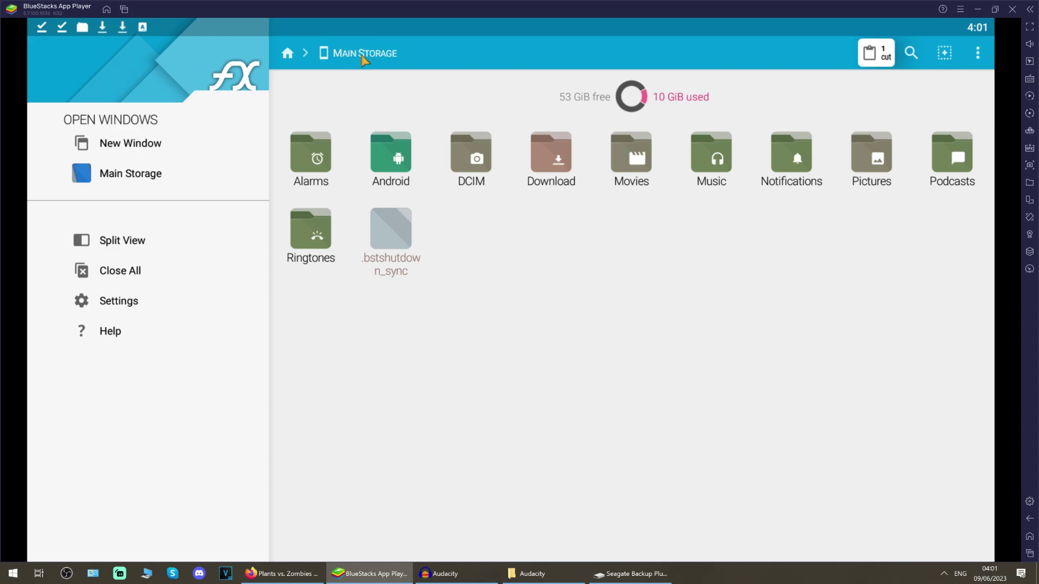
click(289, 55)
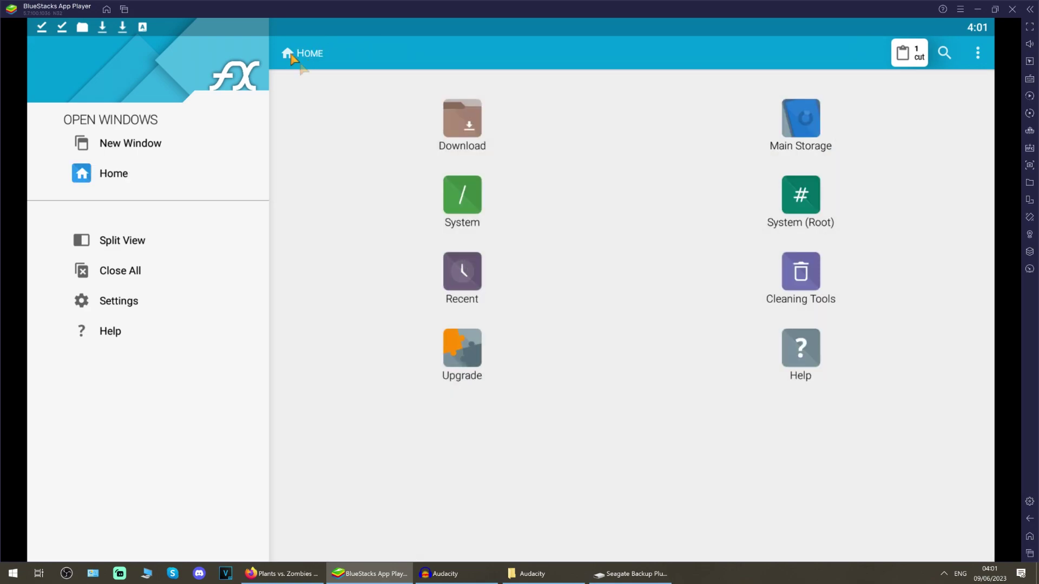
click(795, 134)
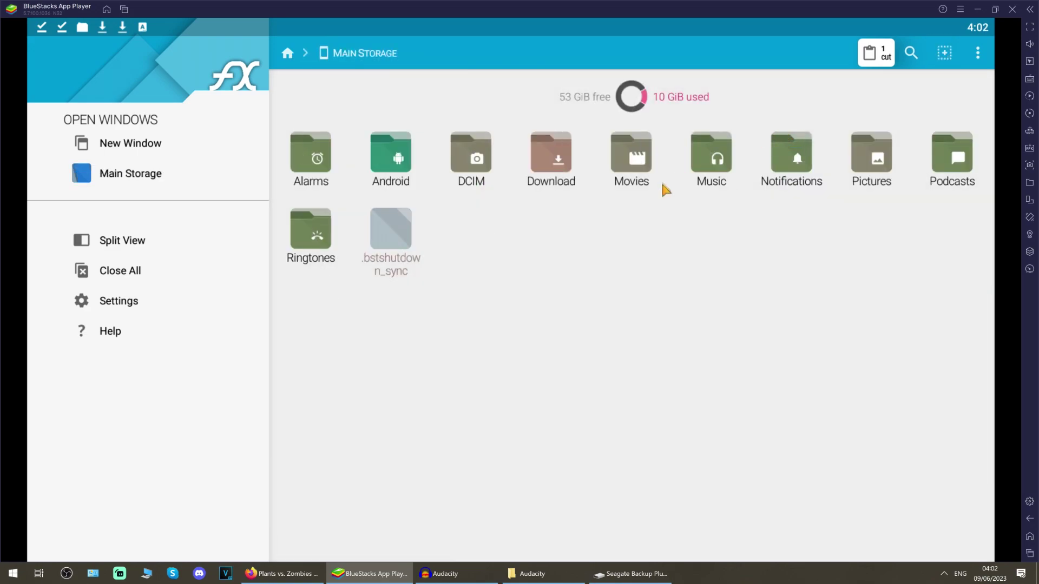
click(393, 167)
click(407, 114)
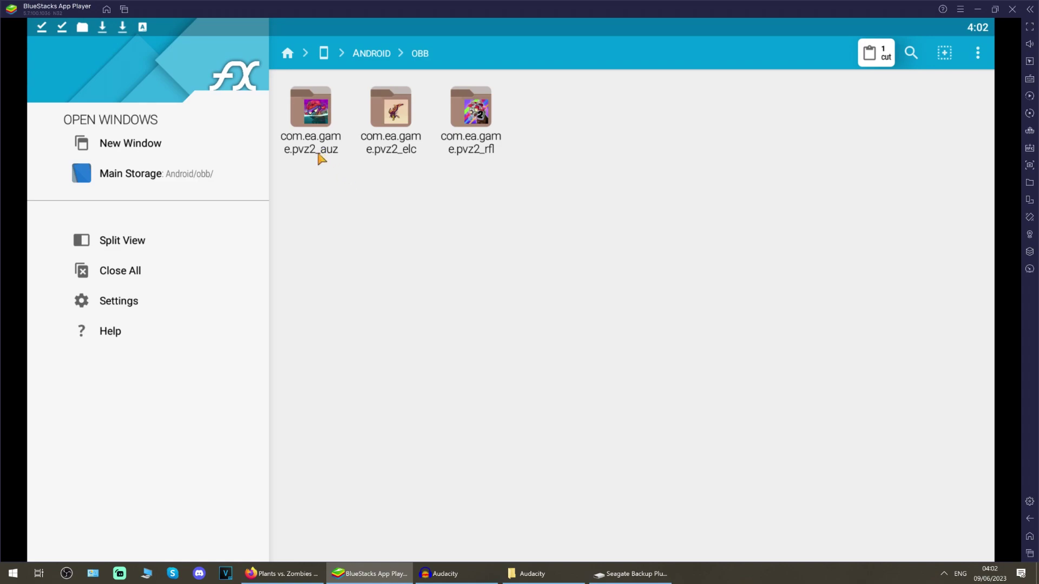
click(323, 120)
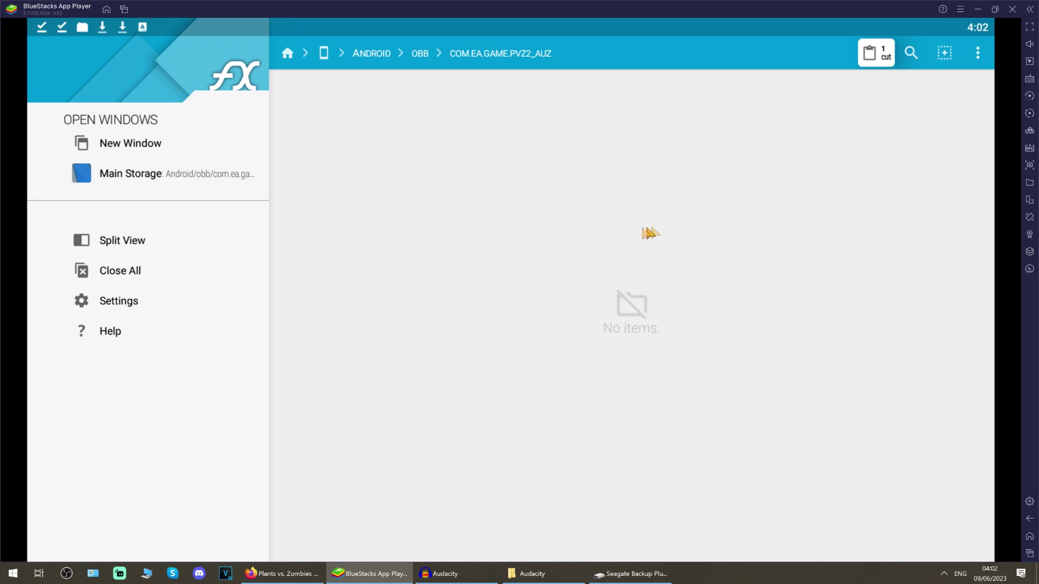
click(881, 62)
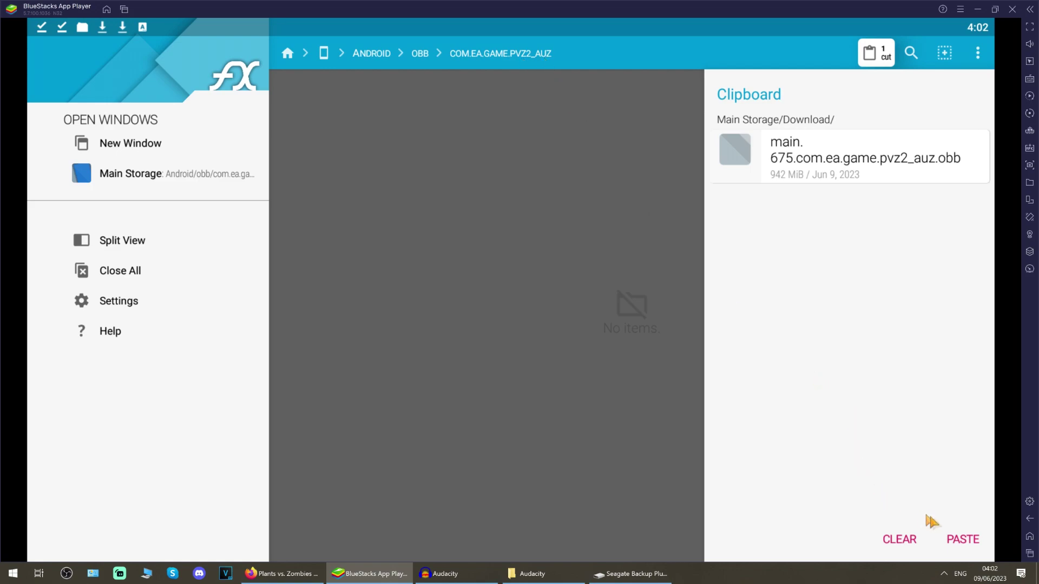
click(955, 539)
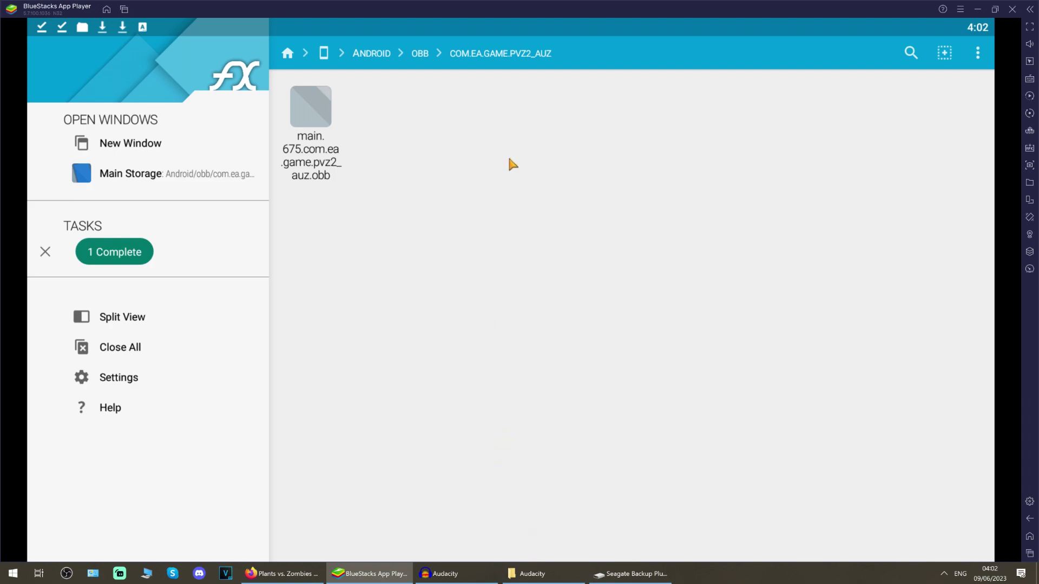
click(420, 53)
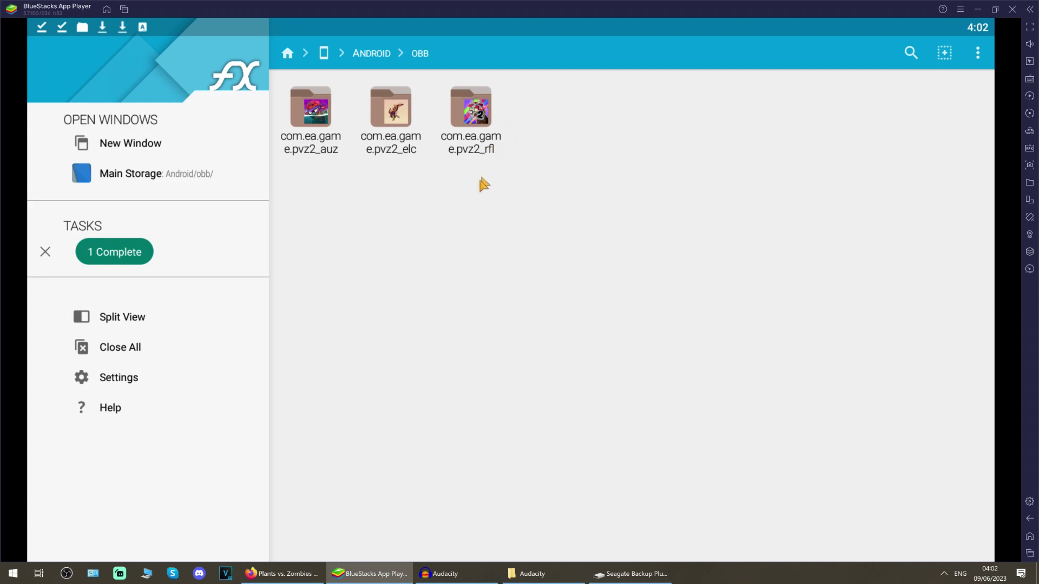
click(319, 115)
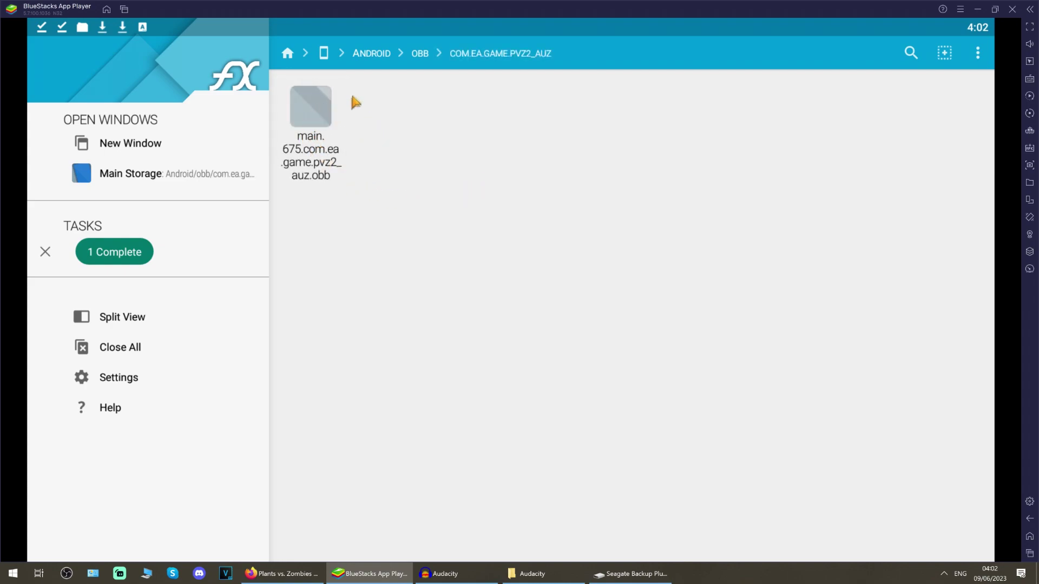
Close FX, Chrome and Play Store from the recent apps.
click(124, 9)
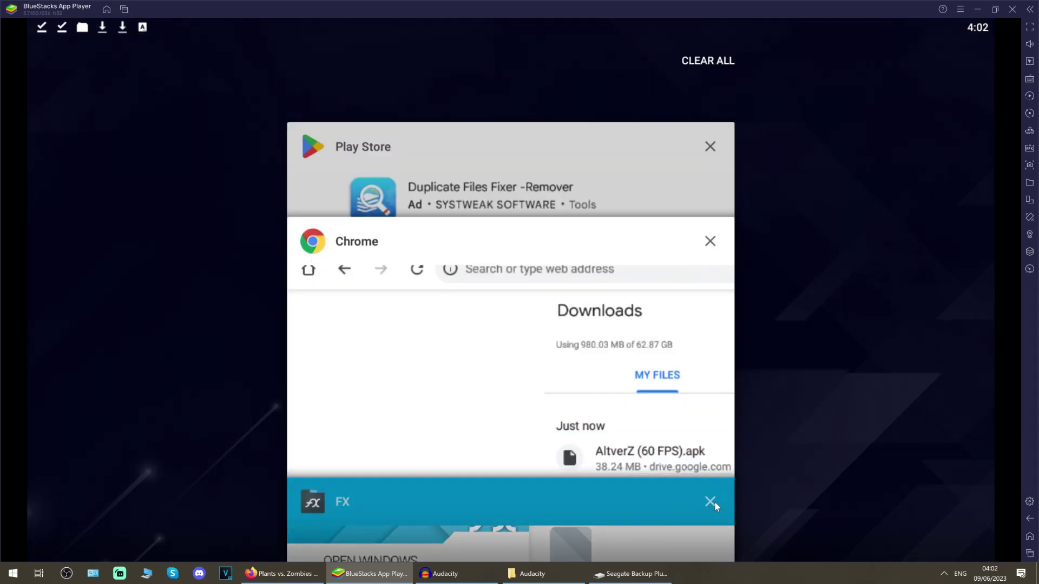
click(714, 503)
click(710, 240)
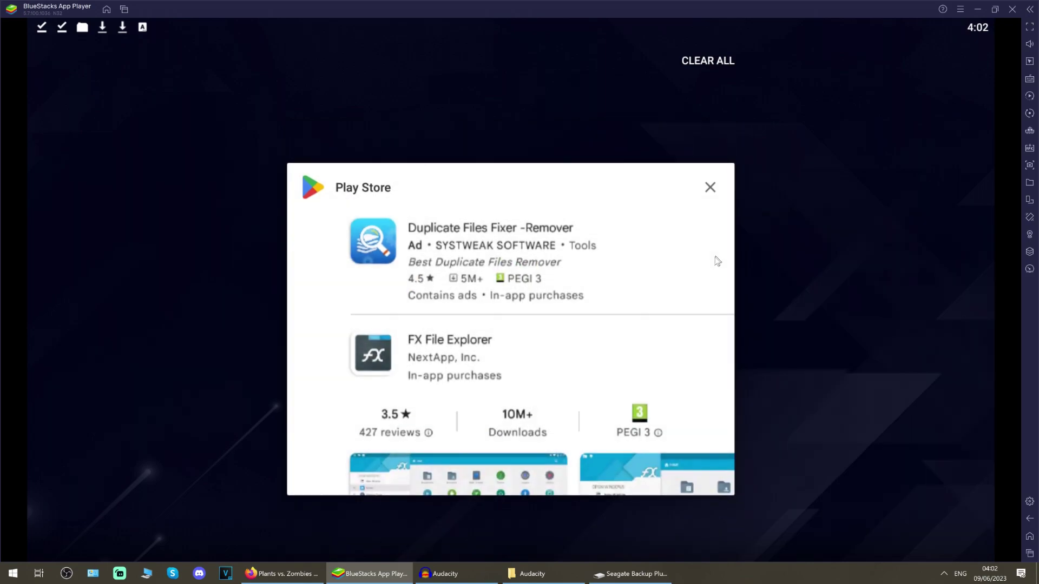
click(710, 187)
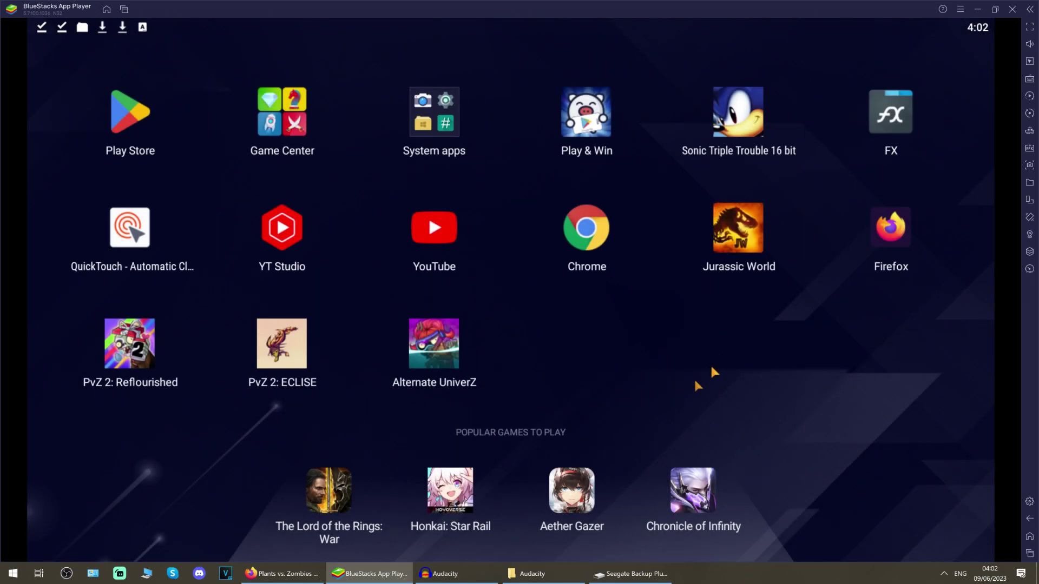
Launch Alternate UniverZ and start playing under the player name Wonders.
click(451, 359)
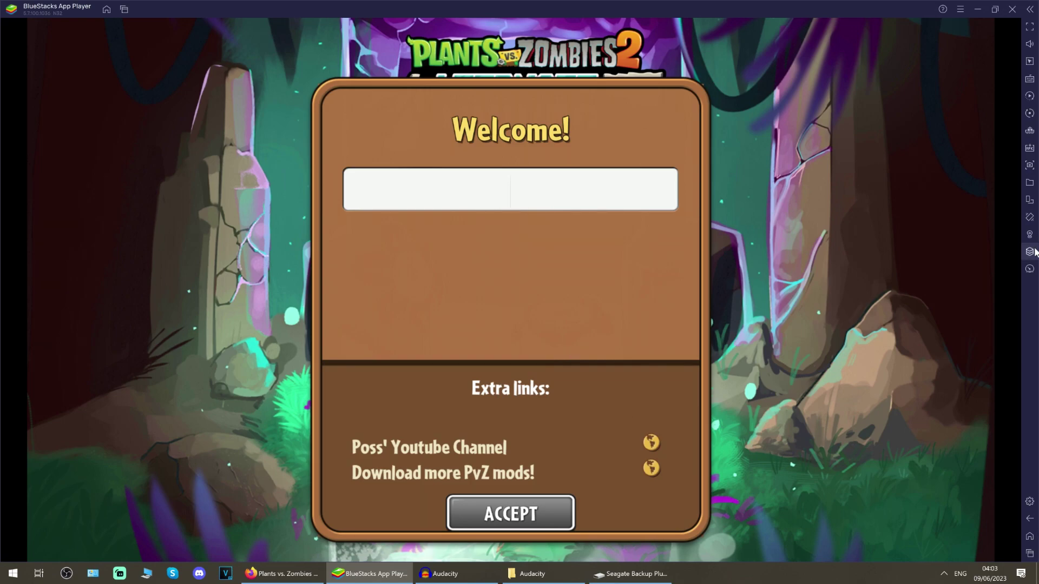
text(W)
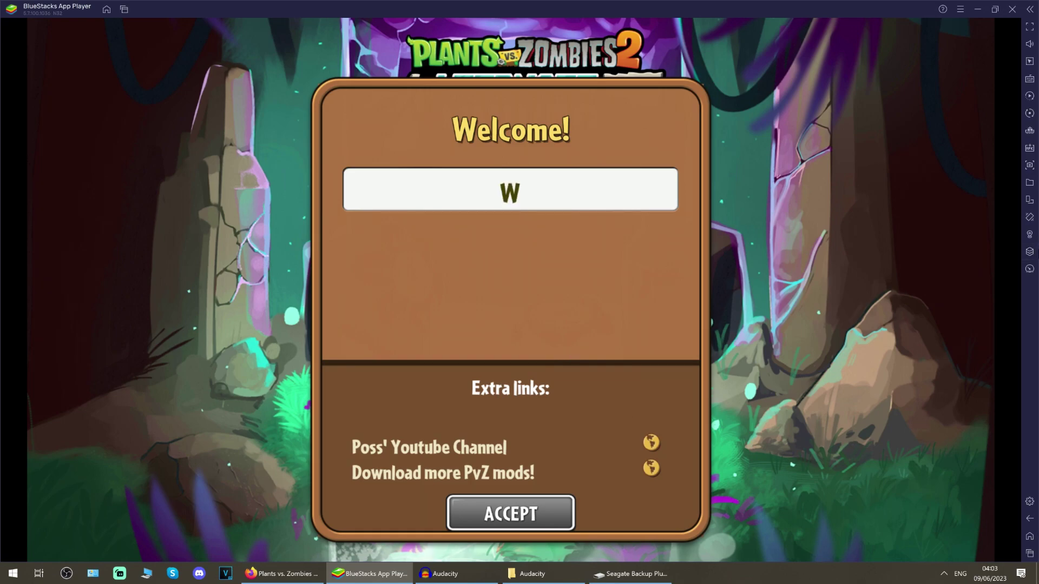
text(ondersg)
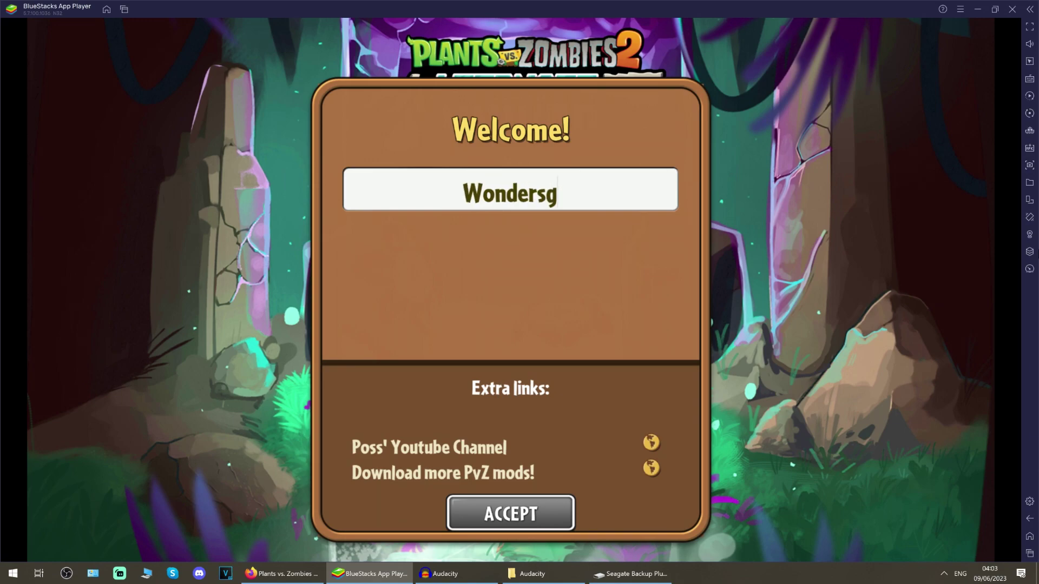
key(BackSpace)
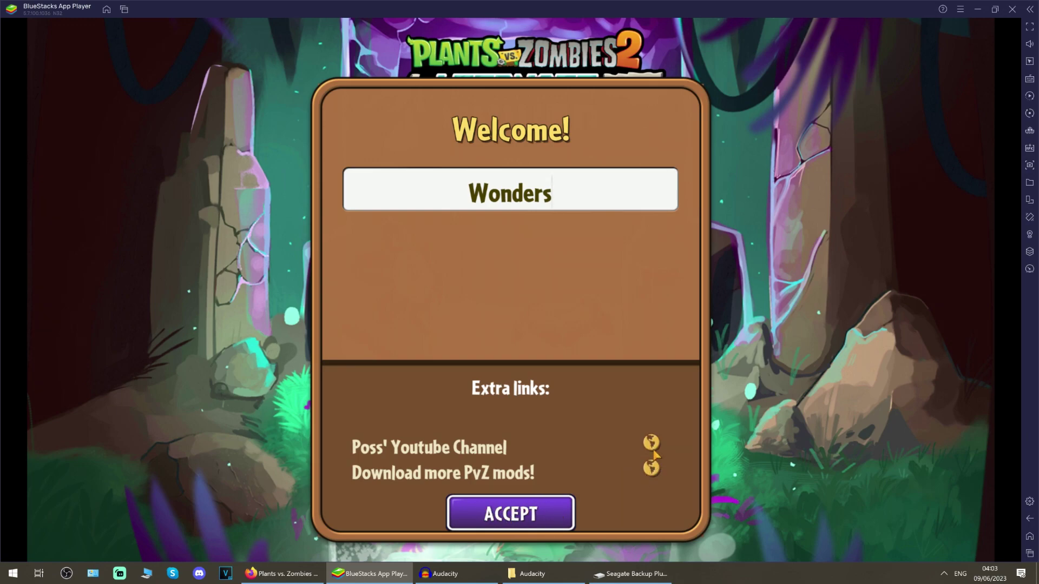
click(511, 520)
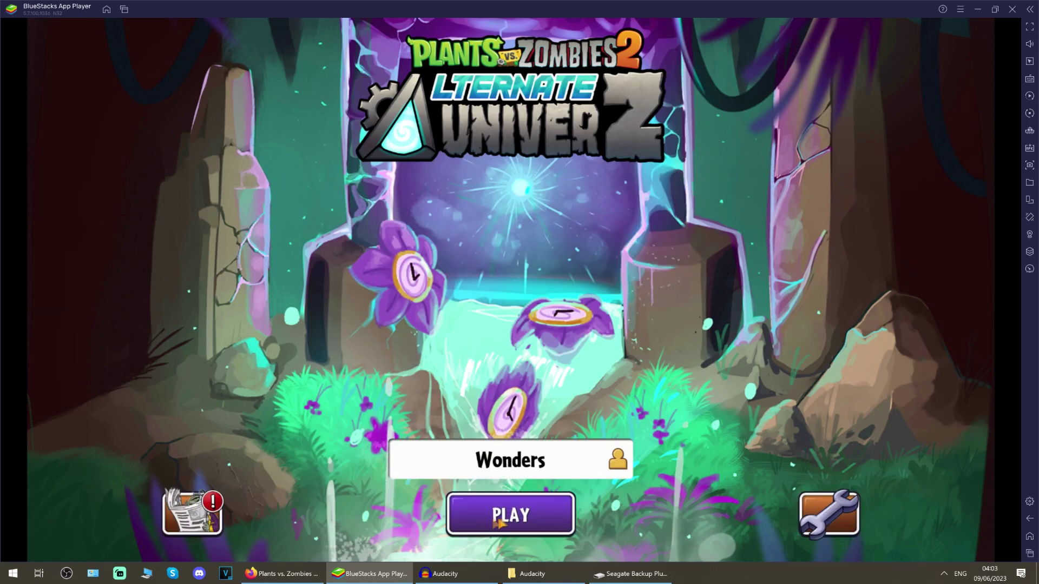
click(520, 513)
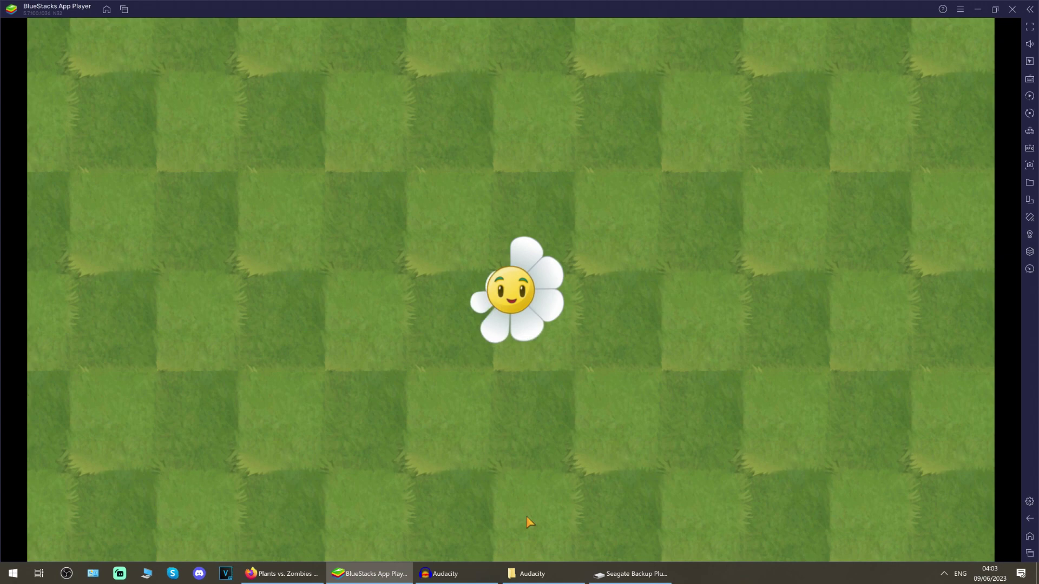